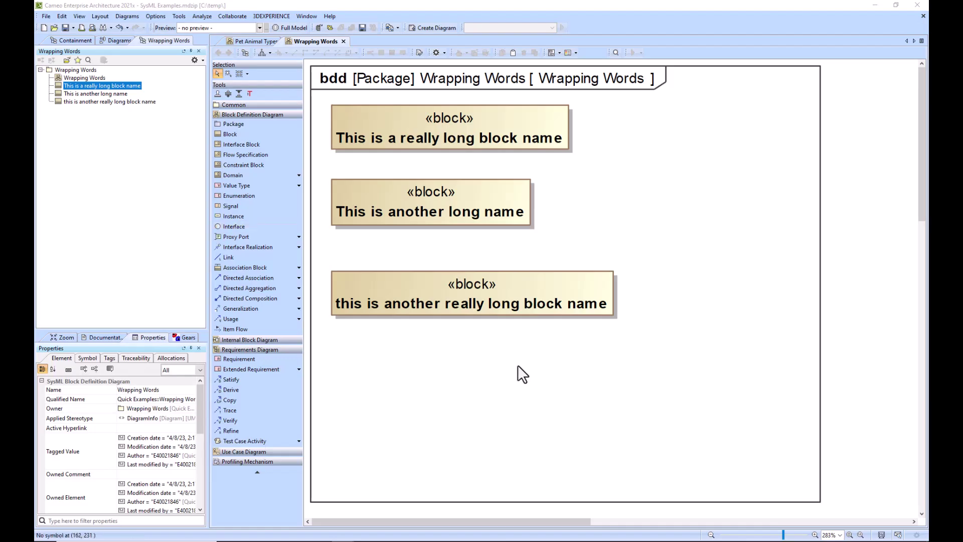
- Make 'this is another really long block name' taller, undoing two unwanted resizes, name kept on one line
left_click(552, 305)
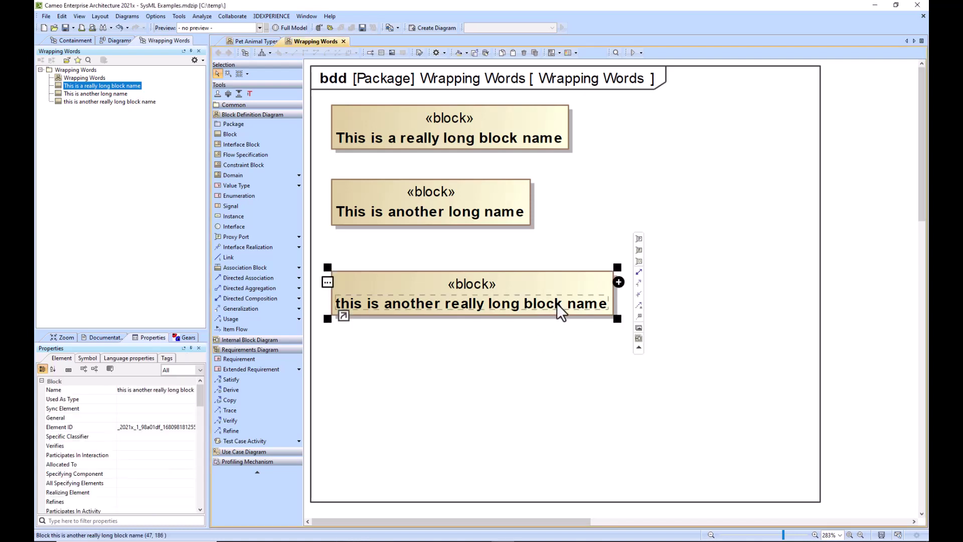
left_click_drag(617, 319, 674, 331)
key("ctrl+z")
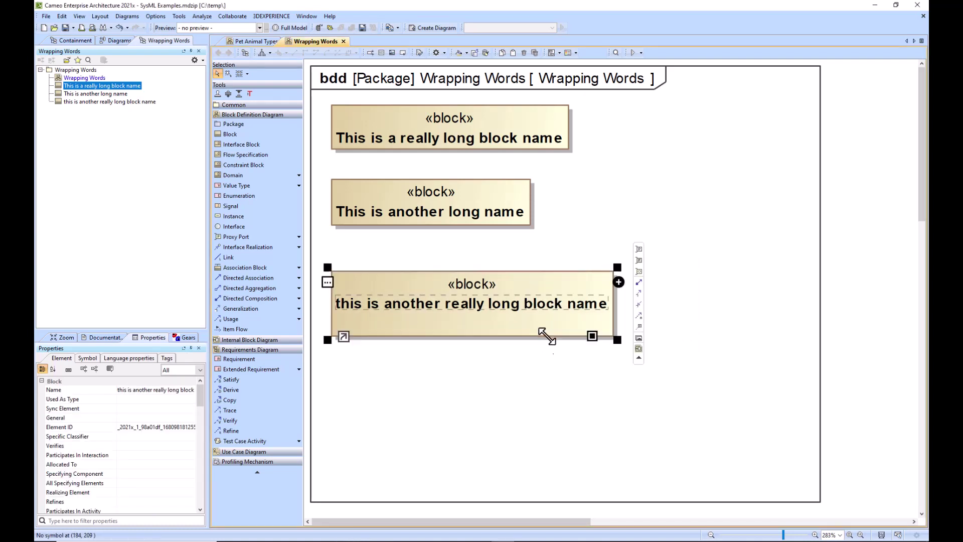
left_click_drag(618, 338, 694, 319)
key("ctrl+z")
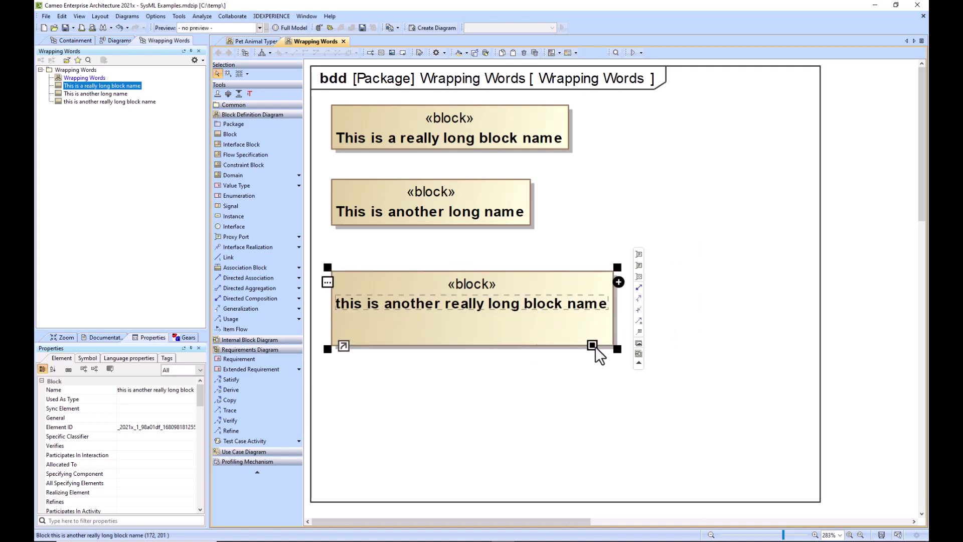
left_click_drag(617, 349, 602, 334)
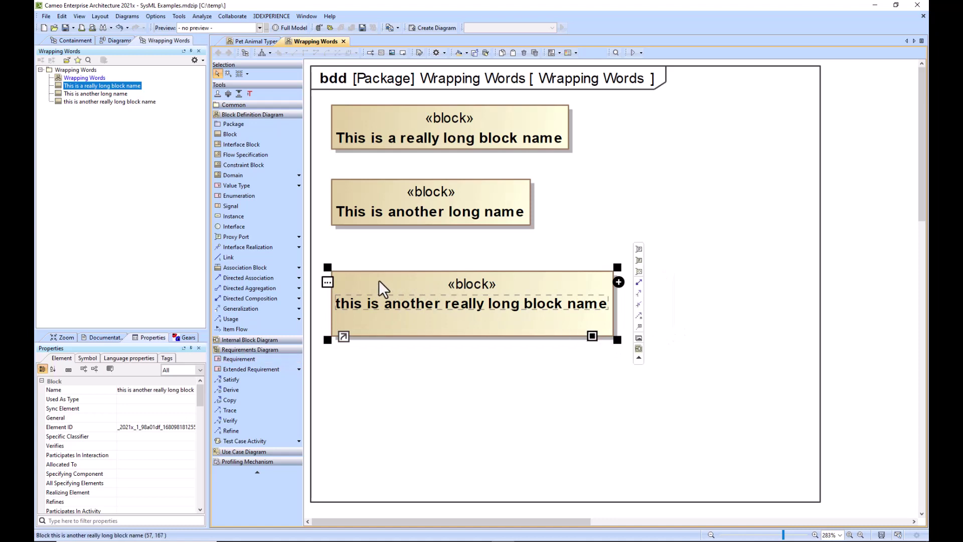
- Narrow the third block, turn its Wrap Words off in Symbol properties, and auto-size it to its name
left_click(88, 359)
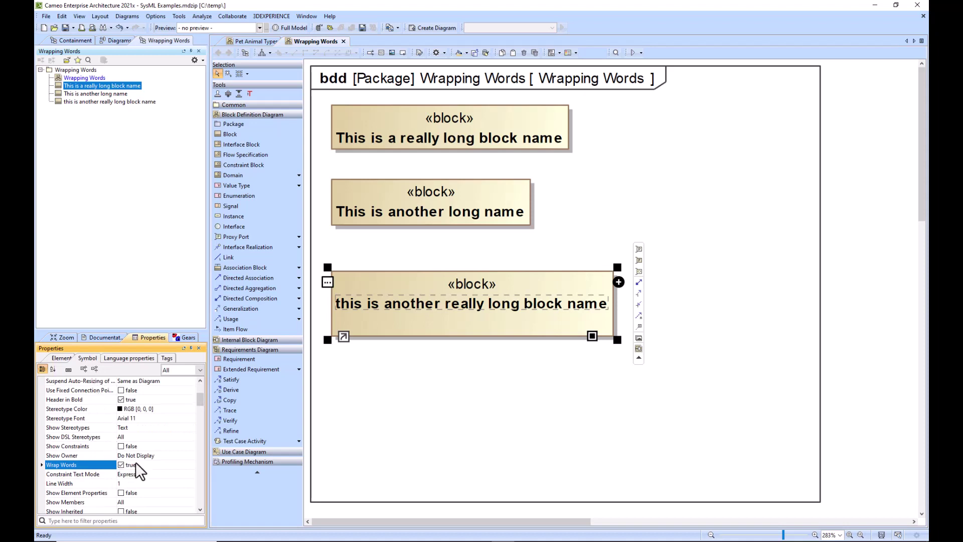
left_click(562, 321)
left_click_drag(617, 340, 483, 367)
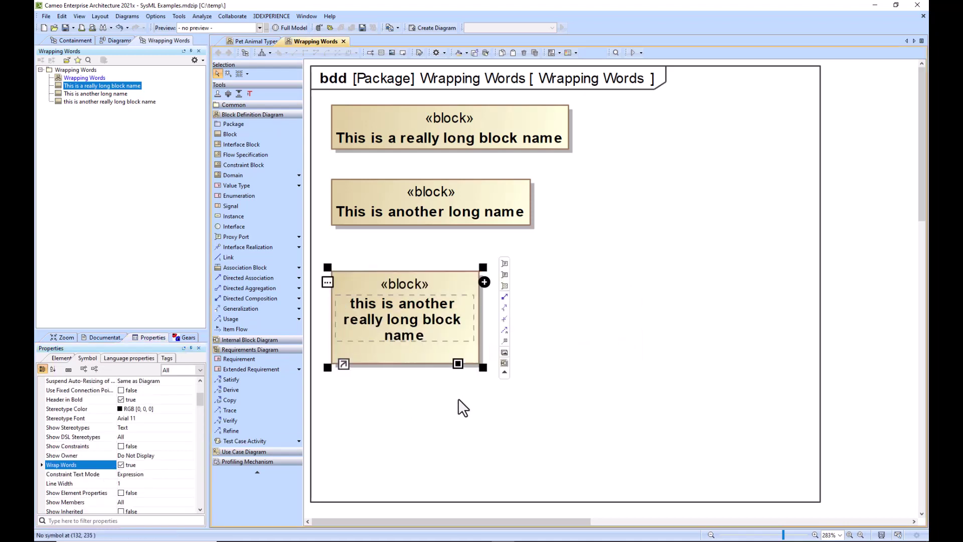
left_click(121, 464)
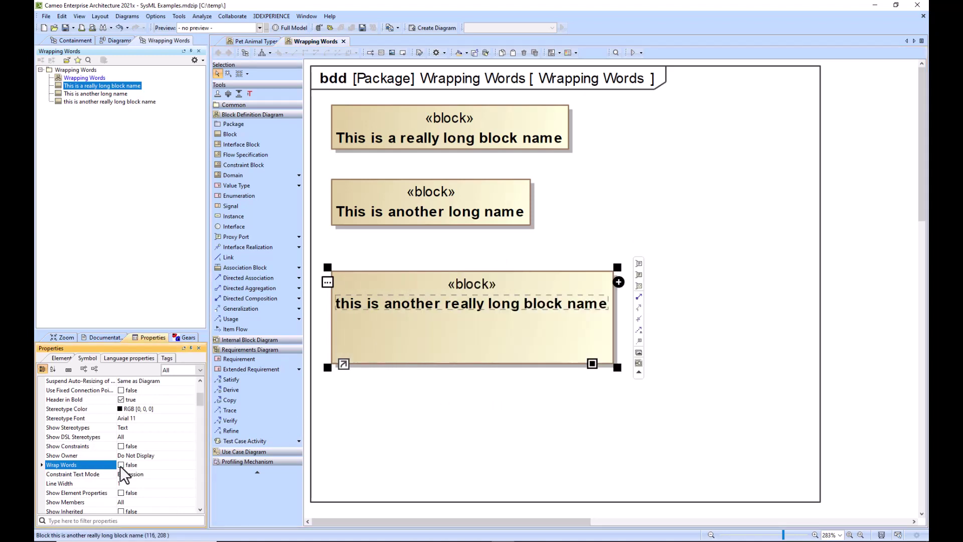
left_click(592, 363)
left_click(578, 367)
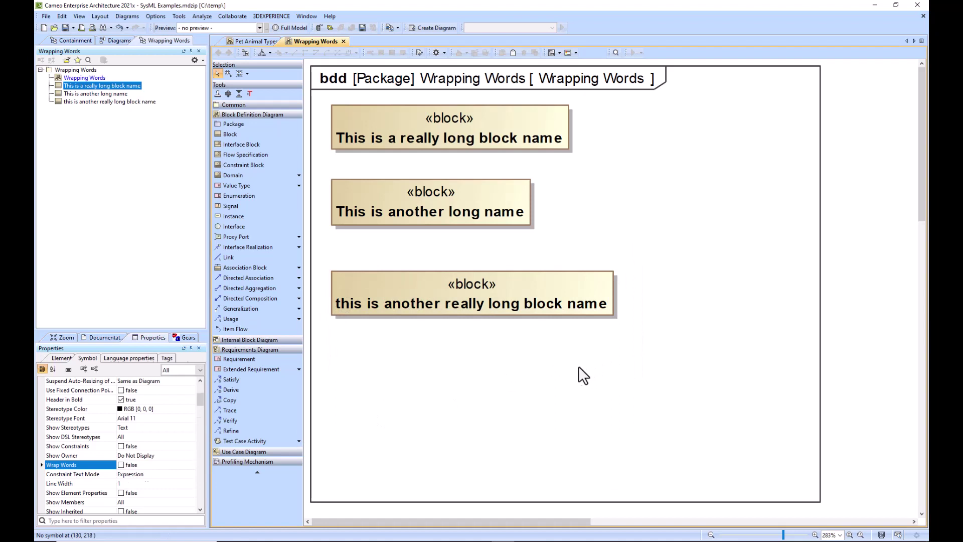
- Turn Wrap Words back on for the third block and narrow it so the name wraps onto two lines
left_click(421, 316)
scroll(130, 471, "up", 1)
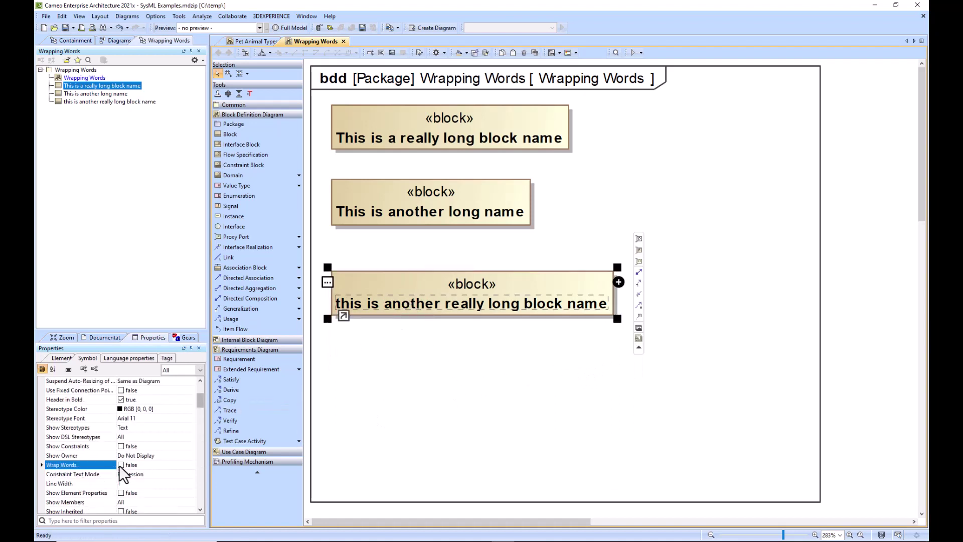
left_click(120, 465)
left_click_drag(617, 318, 499, 338)
left_click(445, 393)
- Move the wrapped third block to the diagram's bottom, then box-select the top two blocks
left_click(375, 205)
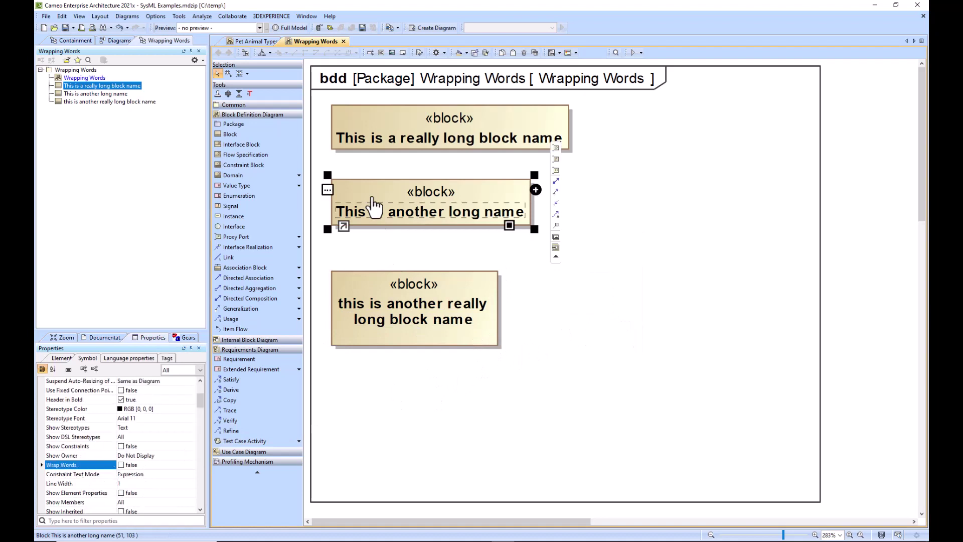
left_click(370, 131)
left_click(367, 205)
left_click(437, 246)
left_click_drag(441, 286, 441, 416)
left_click(454, 334)
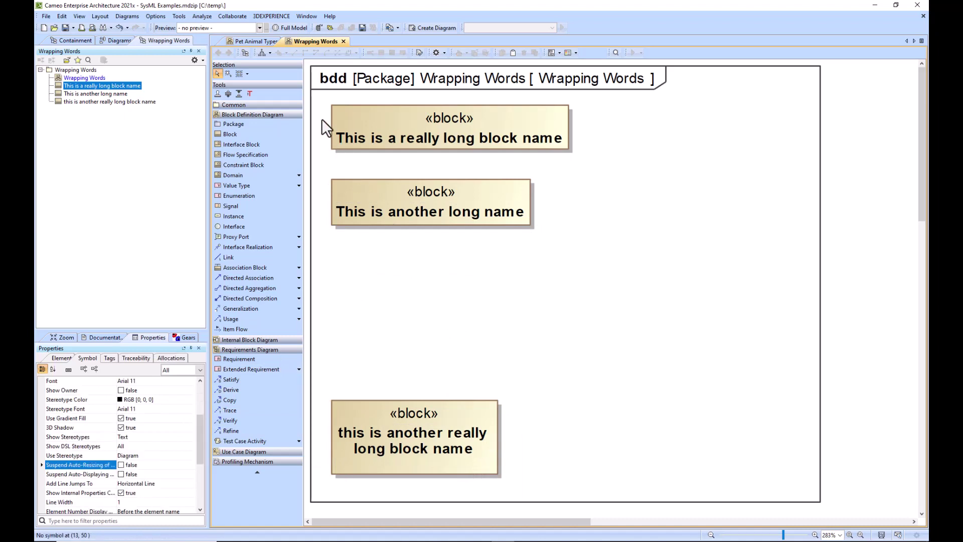
left_click_drag(322, 120, 567, 267)
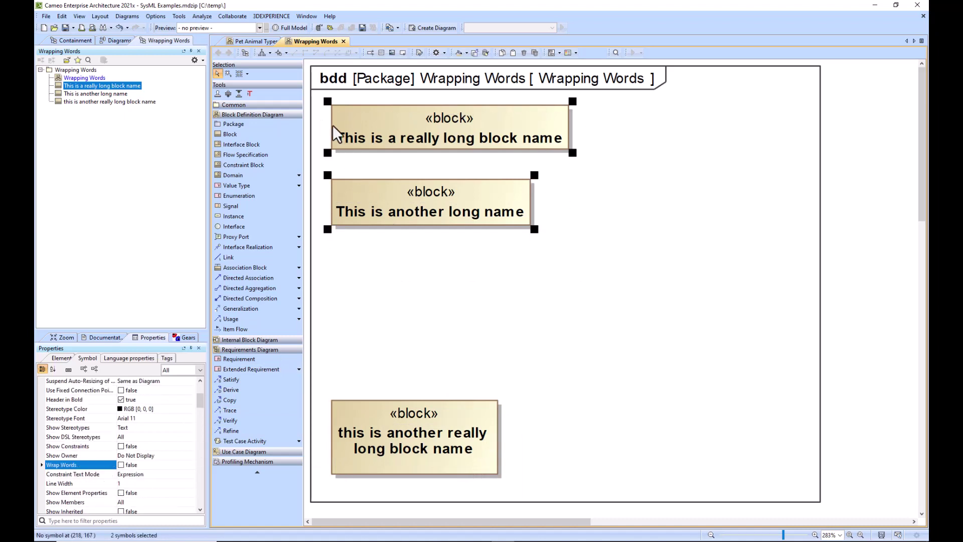
- Turn Wrap Words on for all three blocks
left_click(593, 283)
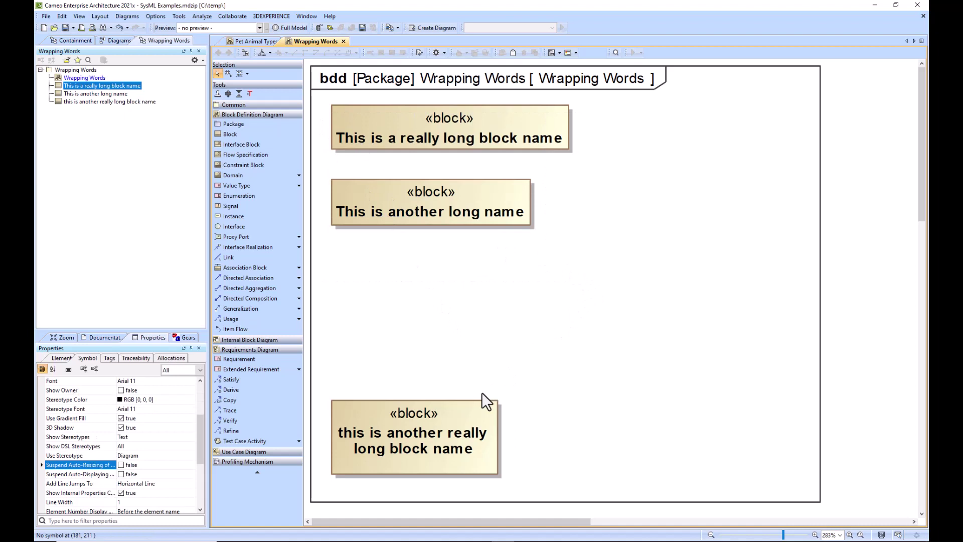
key("ctrl+a")
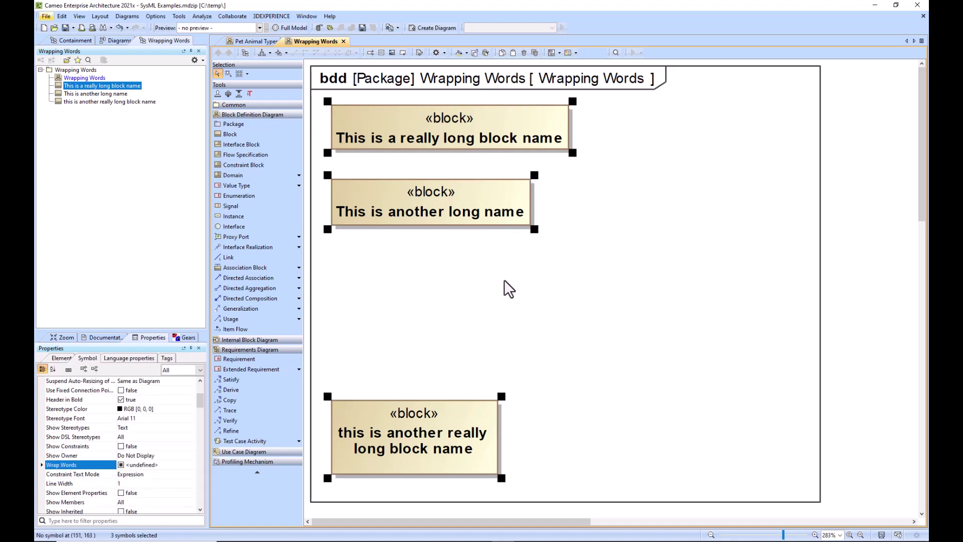
left_click(121, 464)
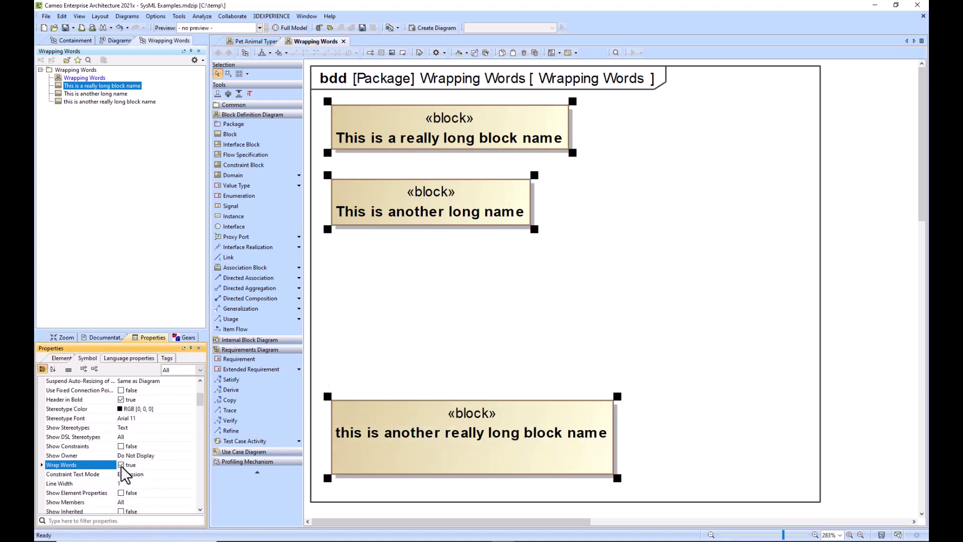
- Narrow each of the three blocks so their names wrap, placing the really long name block beside the other
left_click(572, 385)
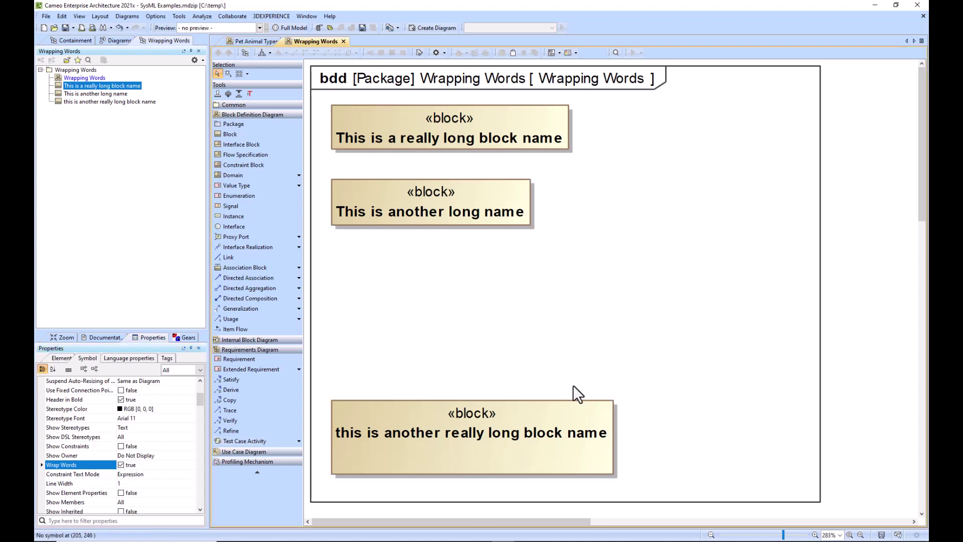
left_click(615, 401)
left_click_drag(617, 396, 442, 363)
left_click(507, 208)
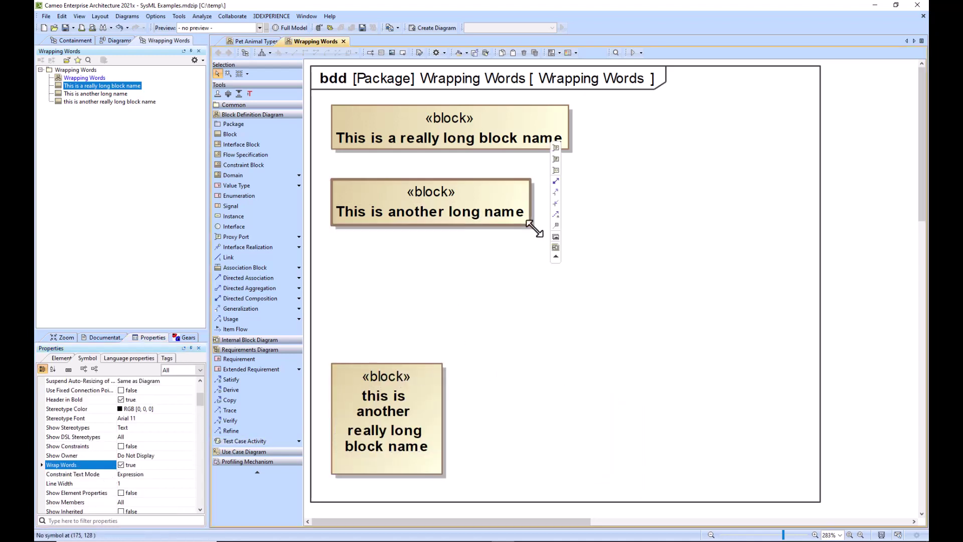
left_click_drag(530, 225, 432, 262)
left_click(560, 145)
left_click_drag(567, 151, 604, 234)
left_click_drag(421, 388, 437, 323)
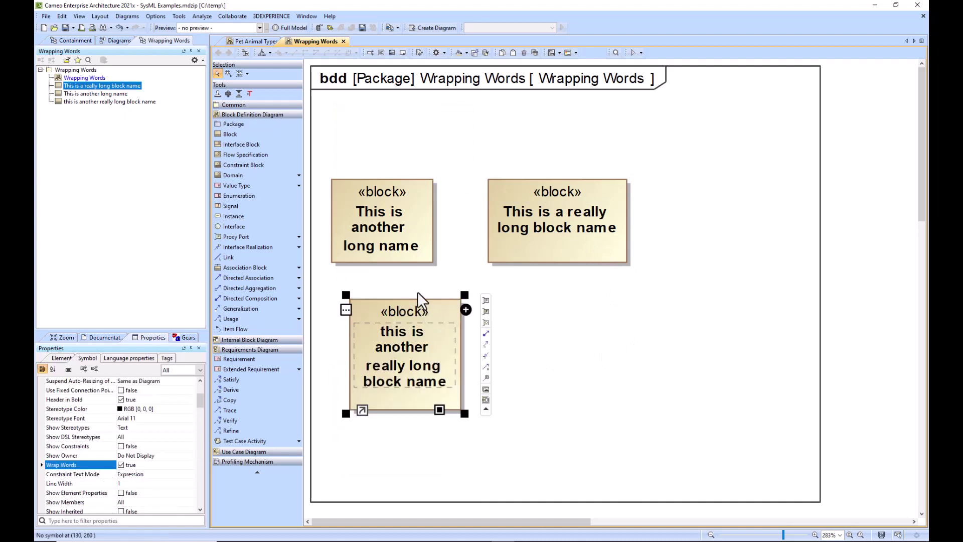
- Turn Wrap Words off for 'This is another long name', move it to the top, and shift the middle block left
left_click(364, 224)
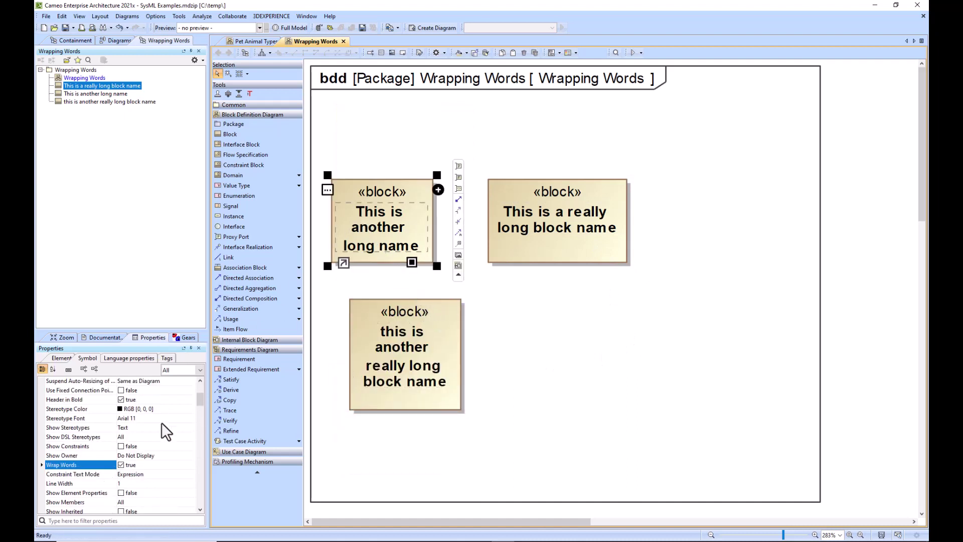
left_click(121, 464)
left_click_drag(407, 211, 407, 147)
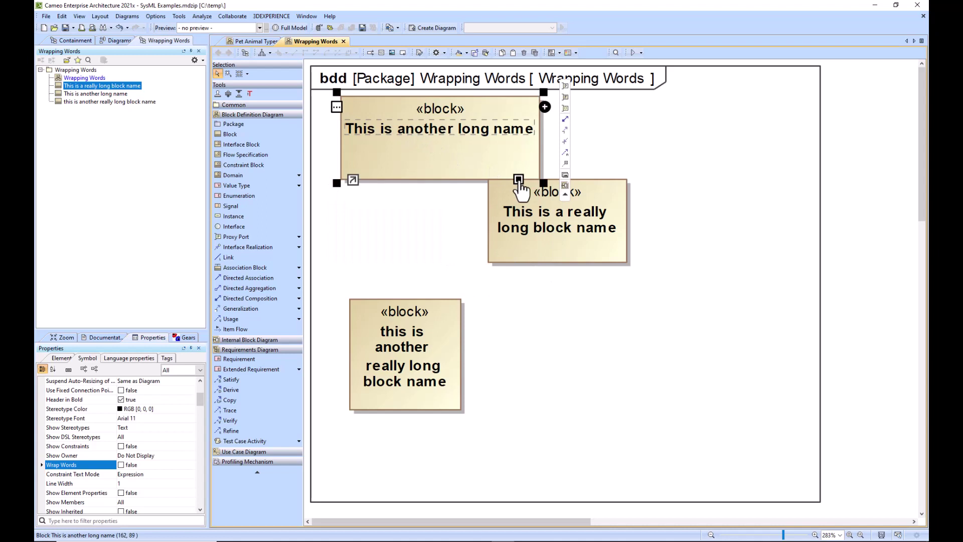
left_click_drag(556, 244, 509, 253)
left_click(454, 319)
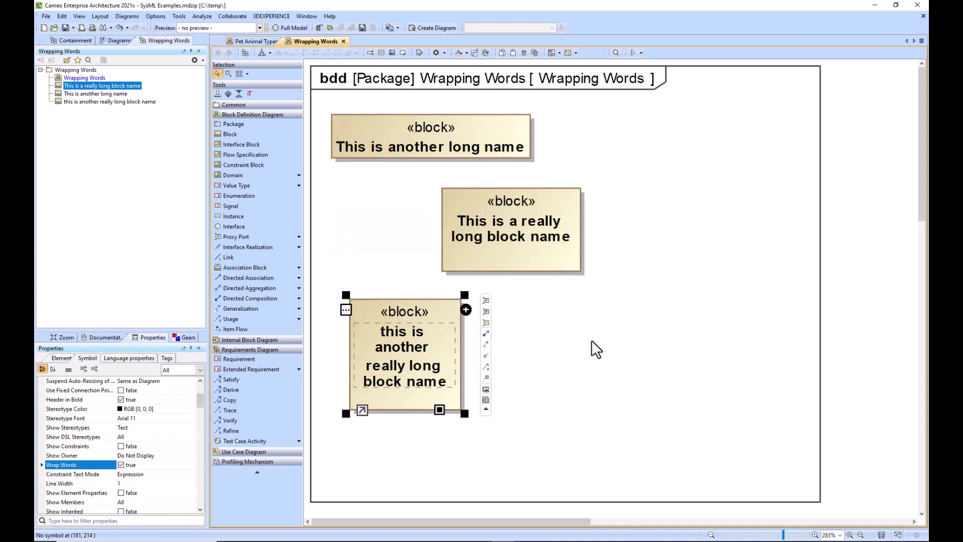
left_click(593, 348)
- Add a block named 'New block on screen' and position it beside the other blocks
key("b")
left_click(642, 250)
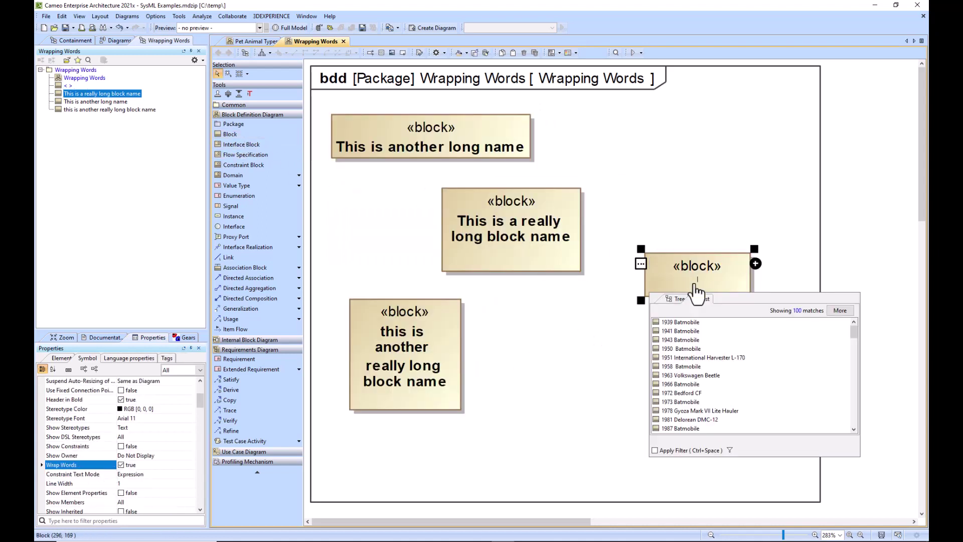
type("New block on")
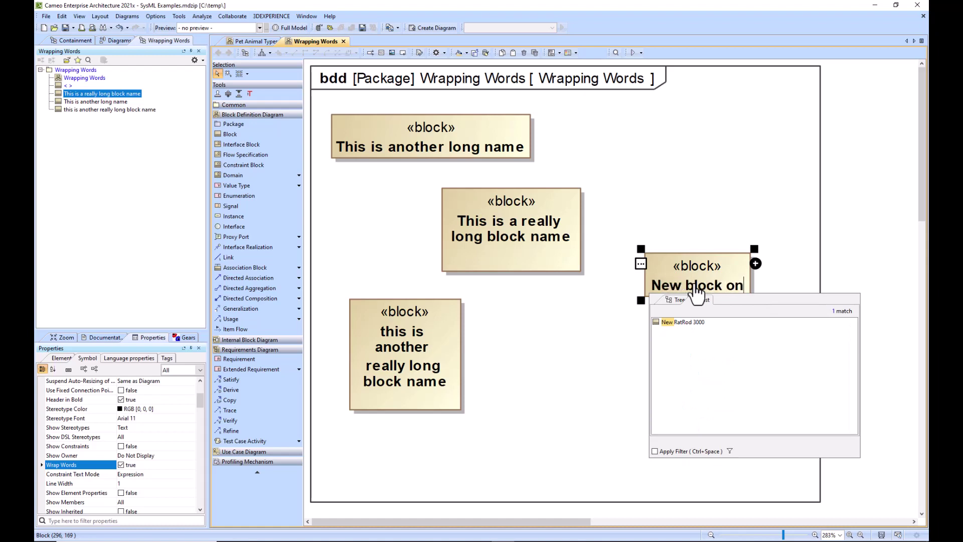
type(" screen")
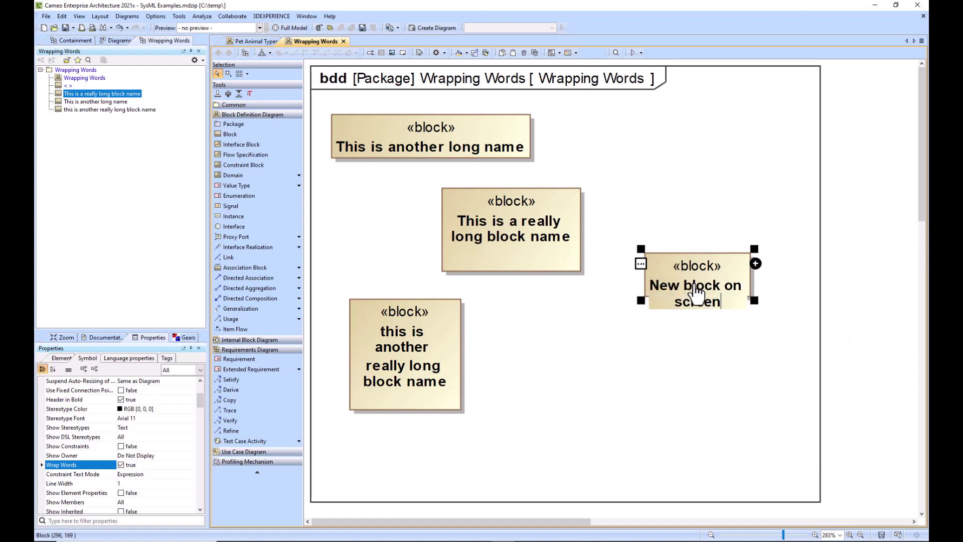
left_click(702, 343)
left_click_drag(694, 260, 571, 307)
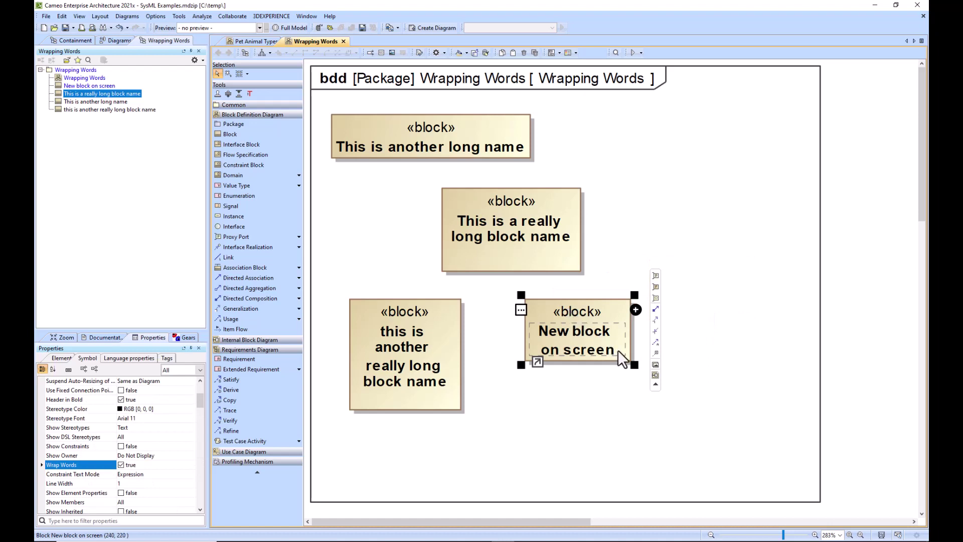
left_click(688, 296)
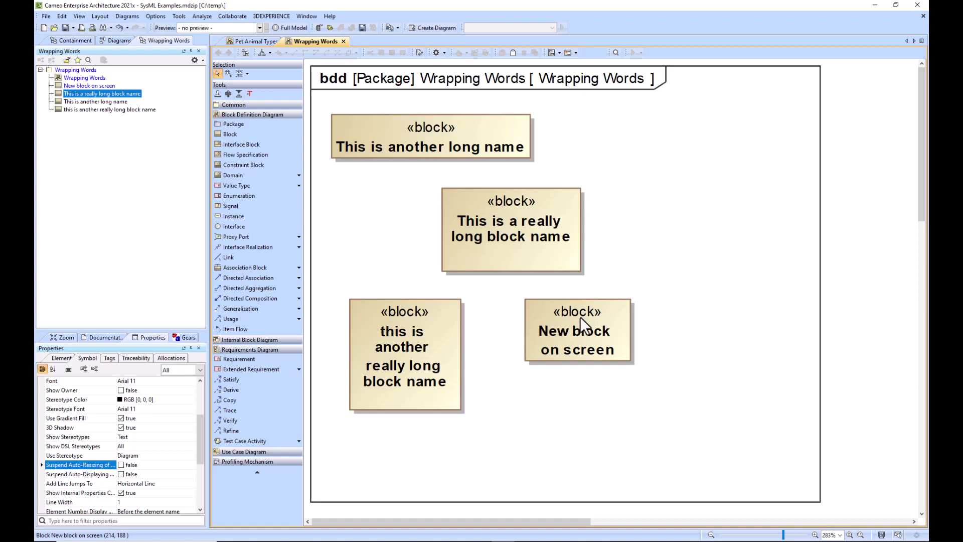
left_click_drag(580, 317, 562, 308)
left_click(549, 374)
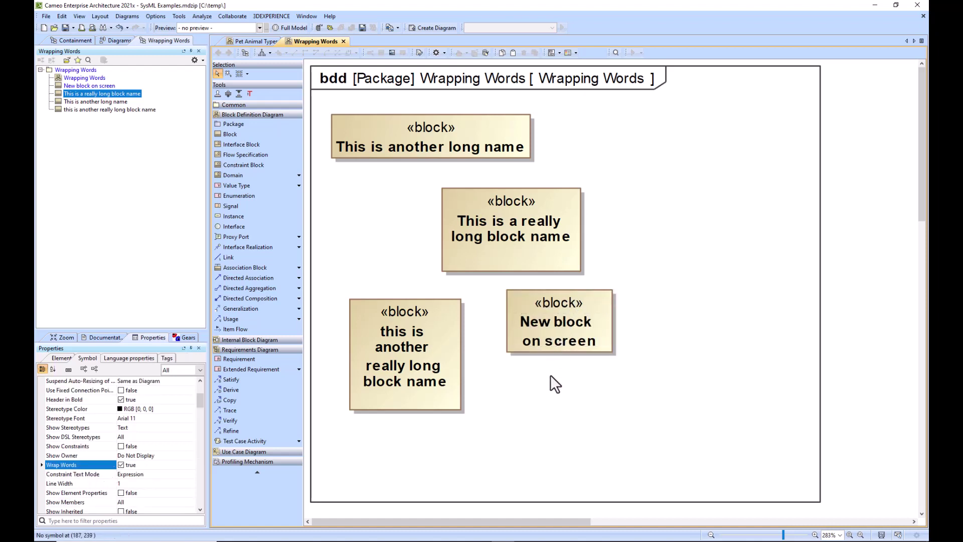
- Add another block named 'adding a new block' to the right of the others
left_click(230, 134)
left_click(644, 289)
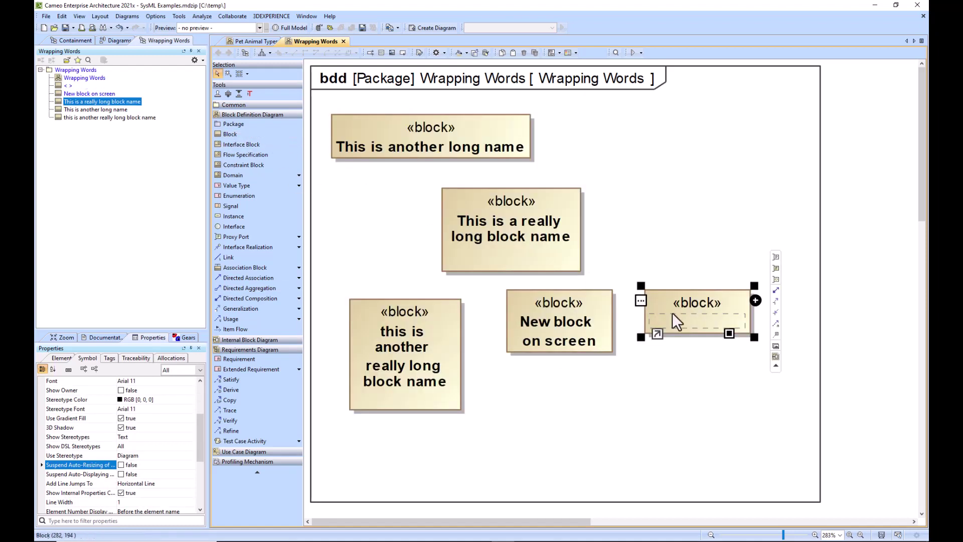
type("add")
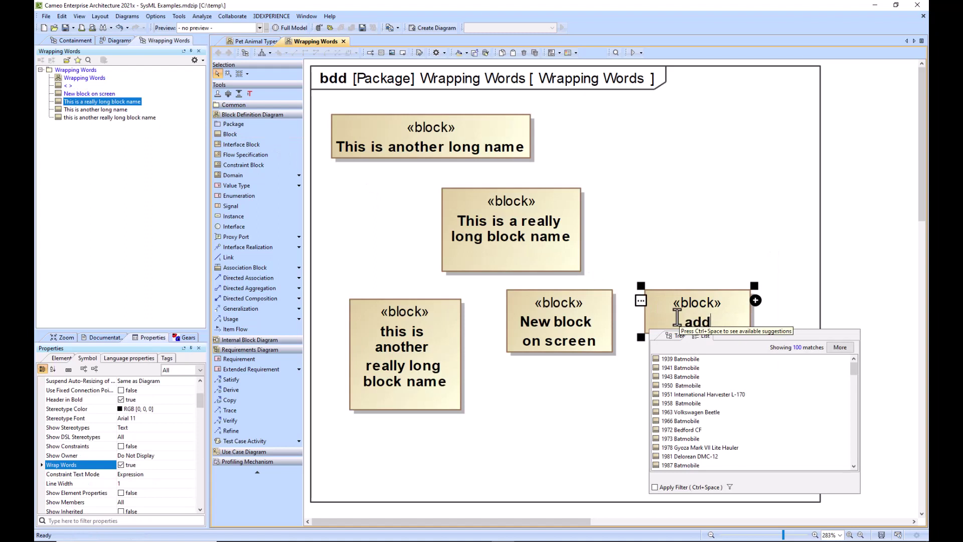
type("ing a new block")
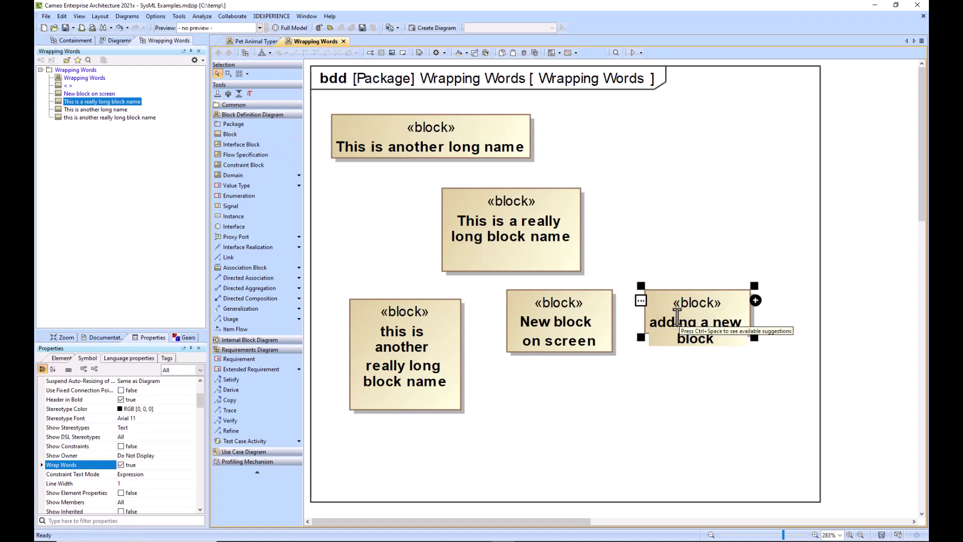
left_click(711, 385)
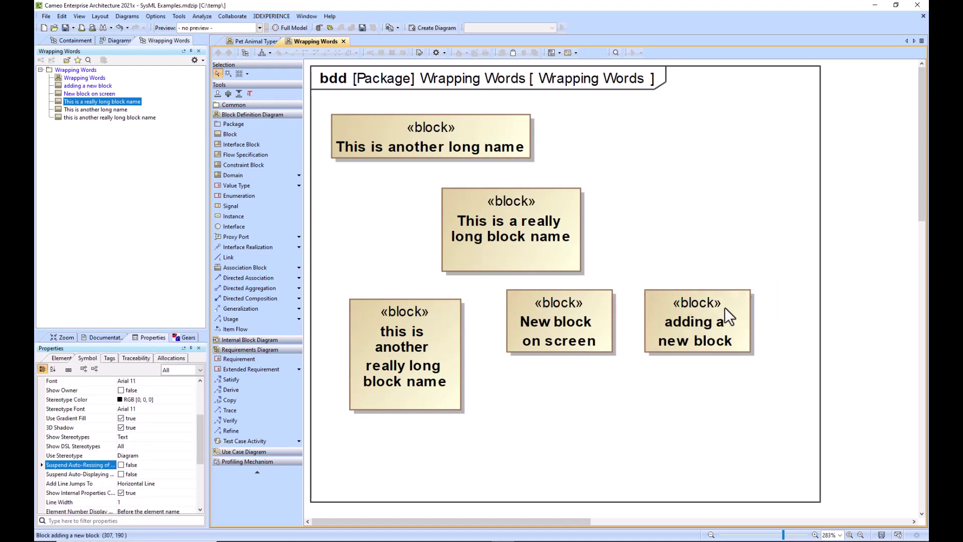
left_click(687, 350)
left_click(649, 389)
- Open Project Options at Symbol styles filtered by 'block', widening the window and style tree pane
left_click(159, 17)
left_click(167, 28)
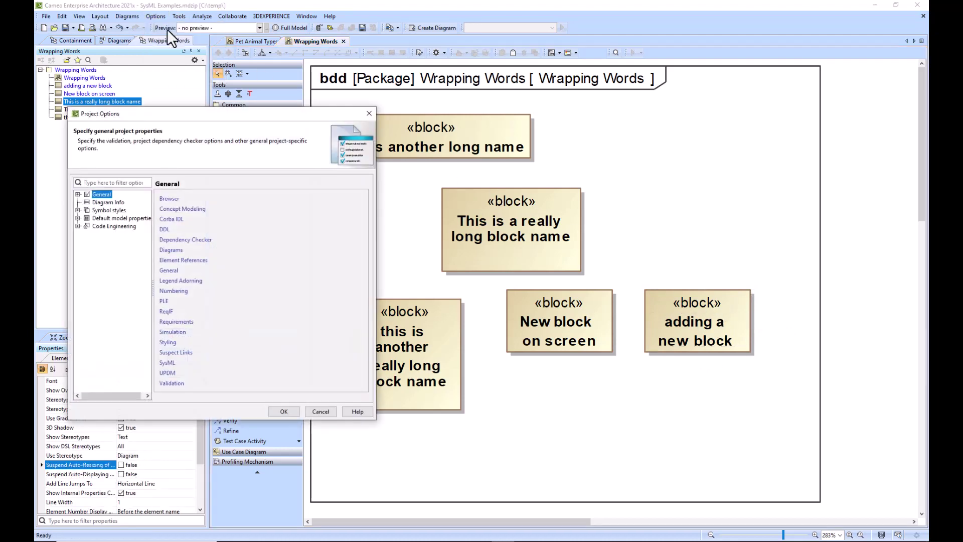
left_click(98, 210)
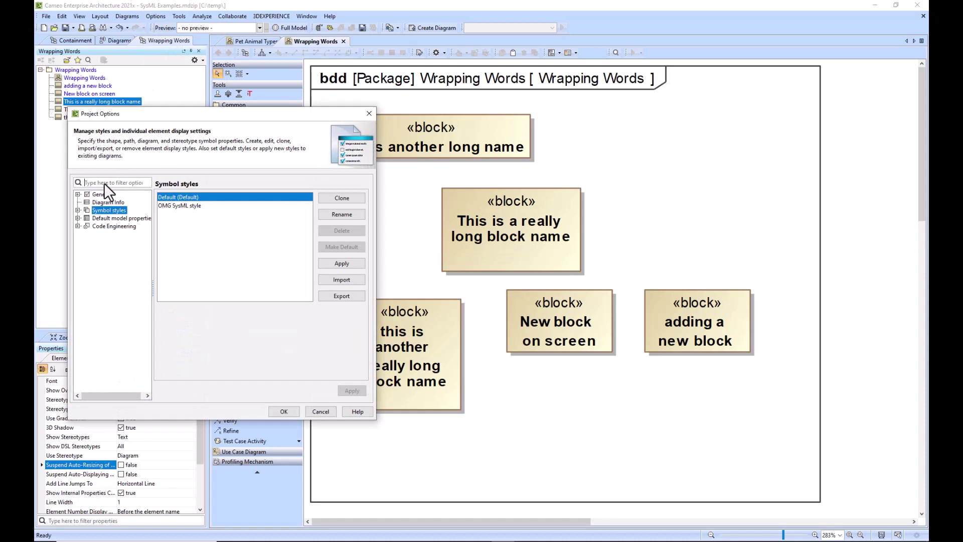
type("block")
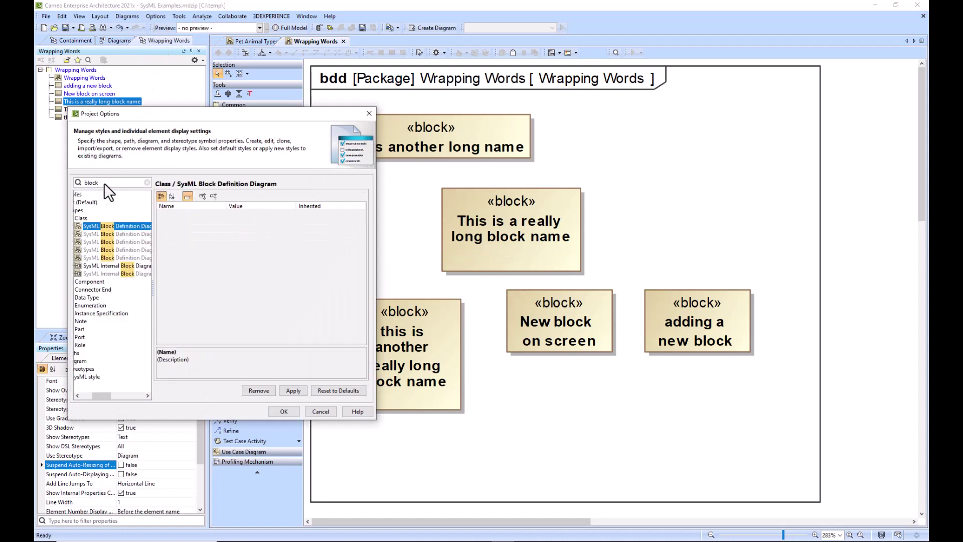
left_click_drag(375, 286, 445, 284)
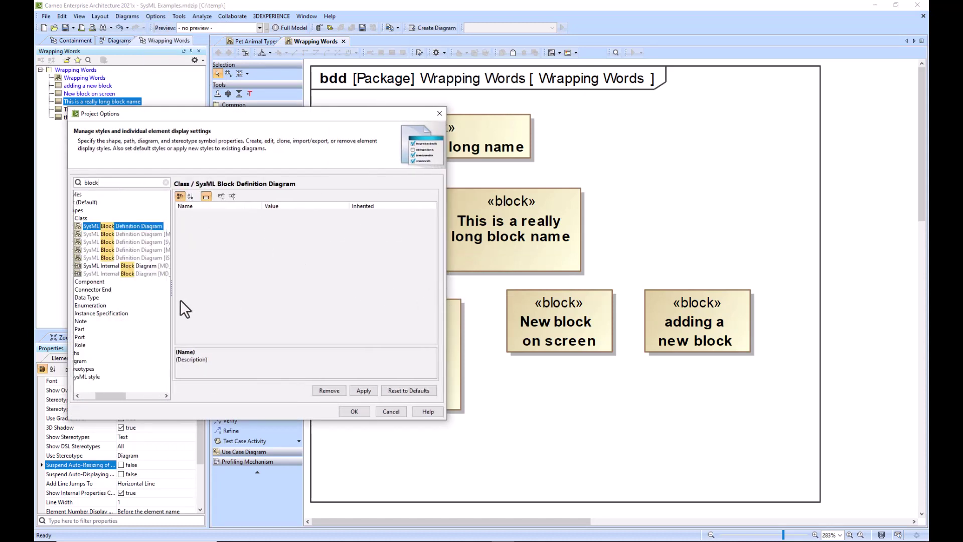
left_click_drag(171, 285, 197, 292)
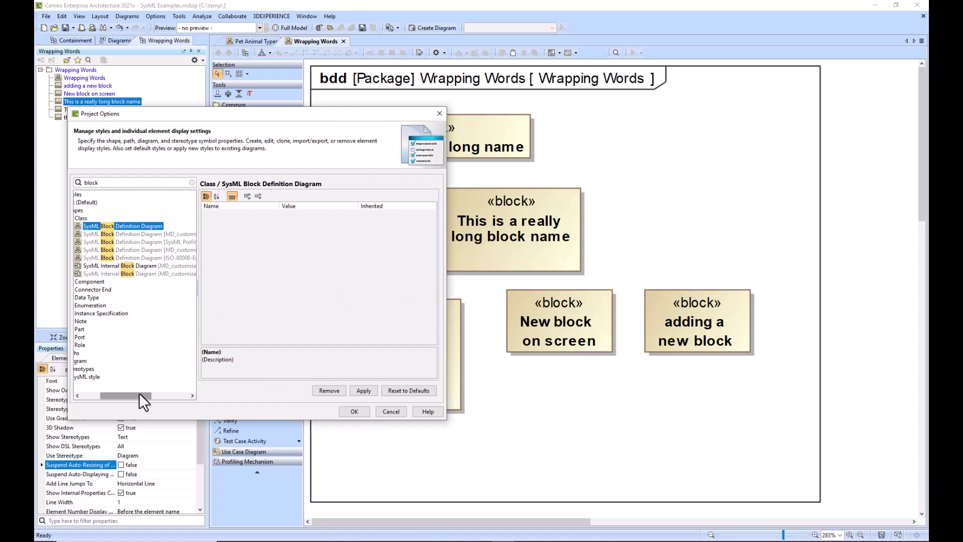
left_click_drag(140, 393, 121, 394)
- Set Wrap Words to false for the Default > Shapes > Class style
left_click(126, 218)
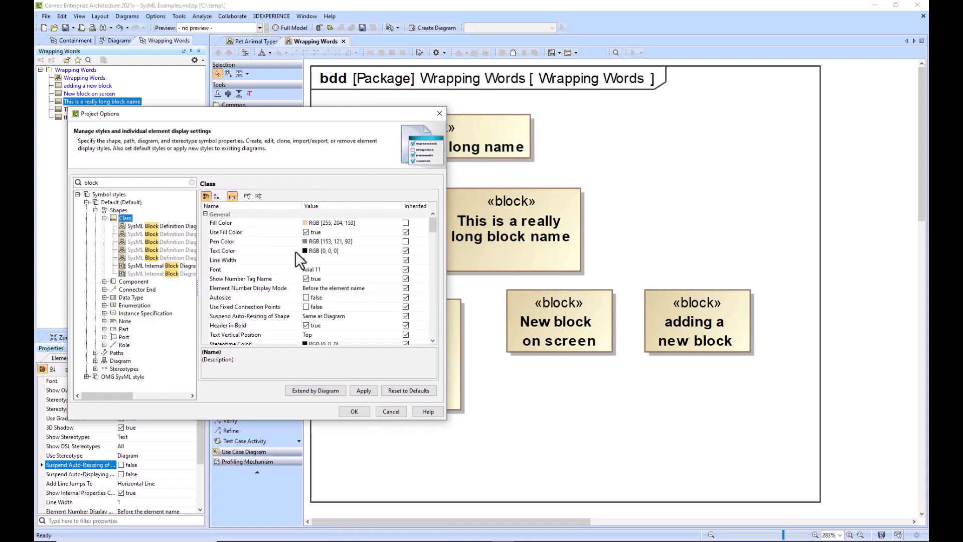
scroll(289, 315, "down", 2)
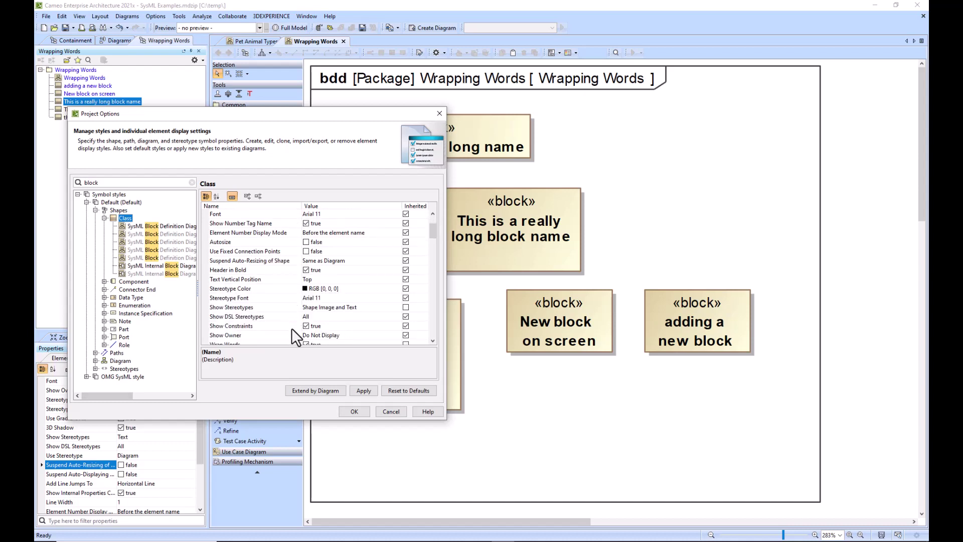
scroll(291, 328, "down", 1)
left_click(242, 315)
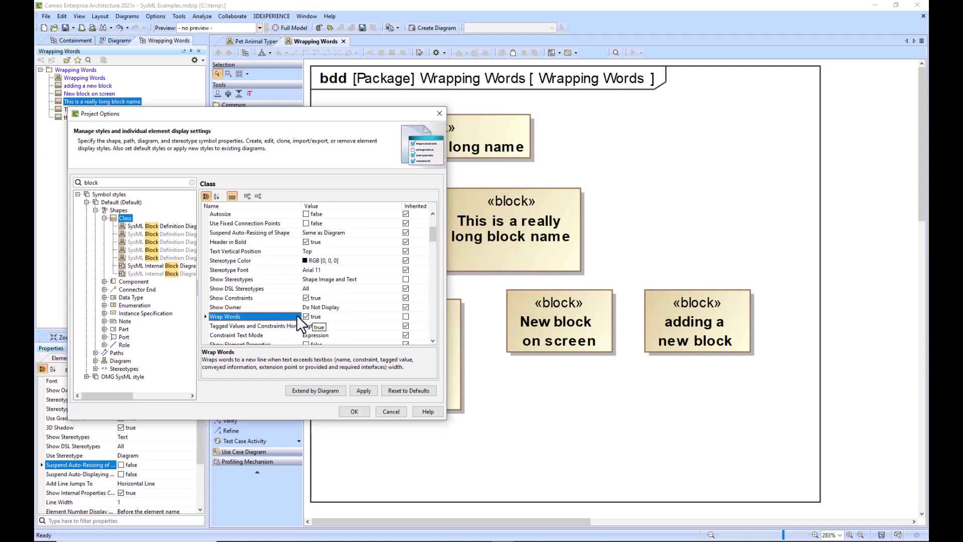
left_click(404, 391)
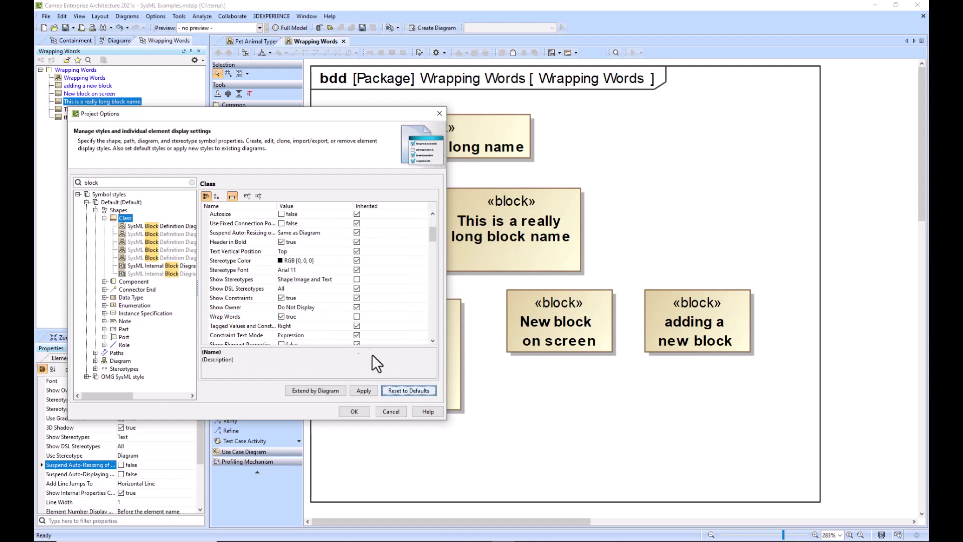
scroll(309, 280, "down", 3)
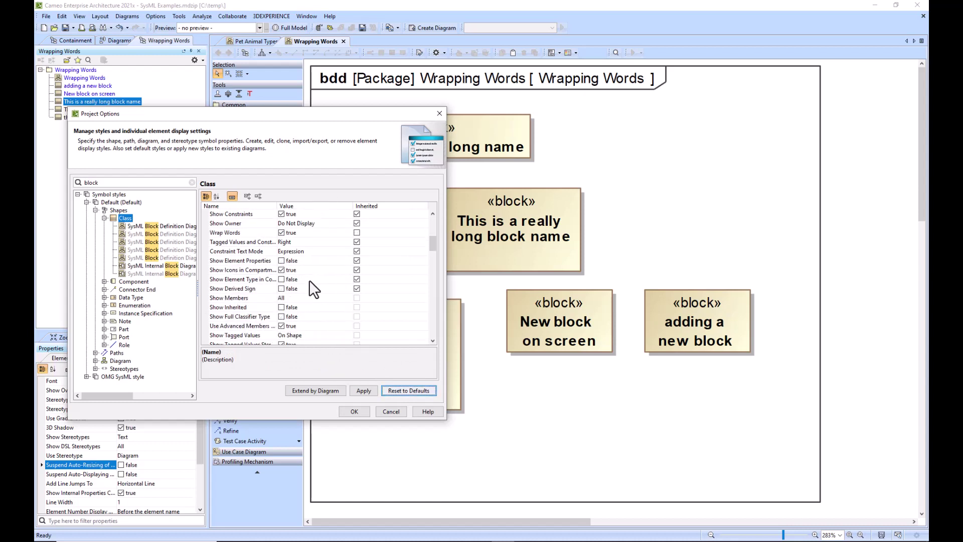
left_click(246, 234)
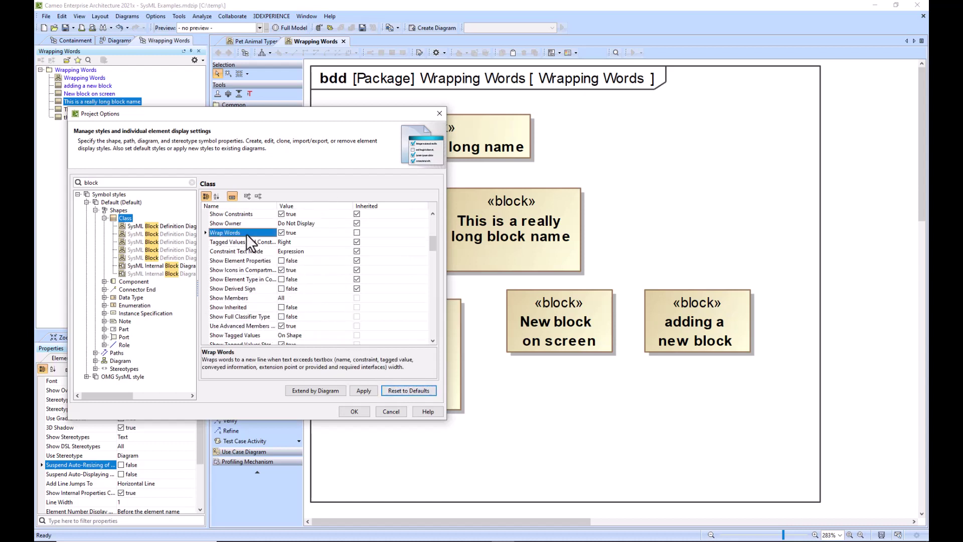
left_click(281, 233)
- Apply the options and add a block named 'a new block with a long name' at the upper right
left_click(362, 411)
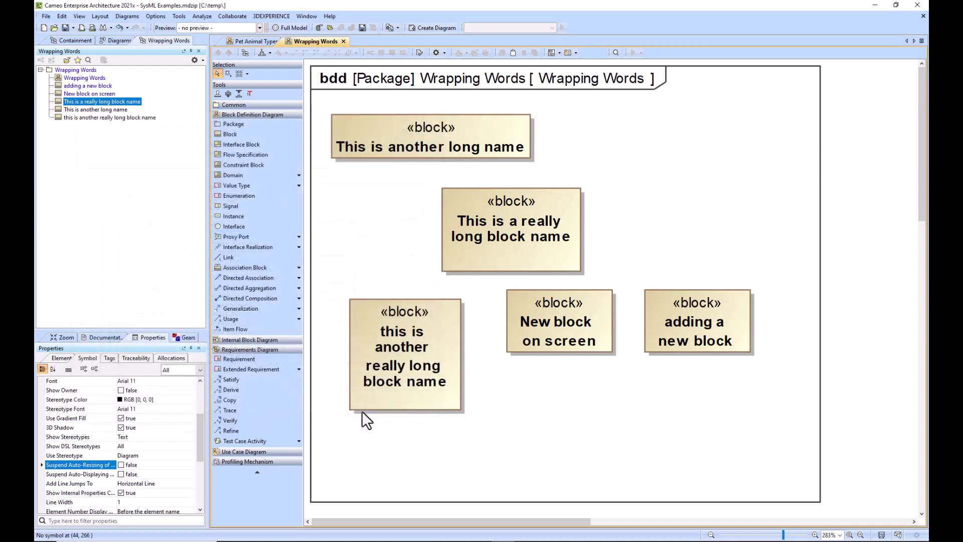
left_click(236, 132)
left_click(624, 148)
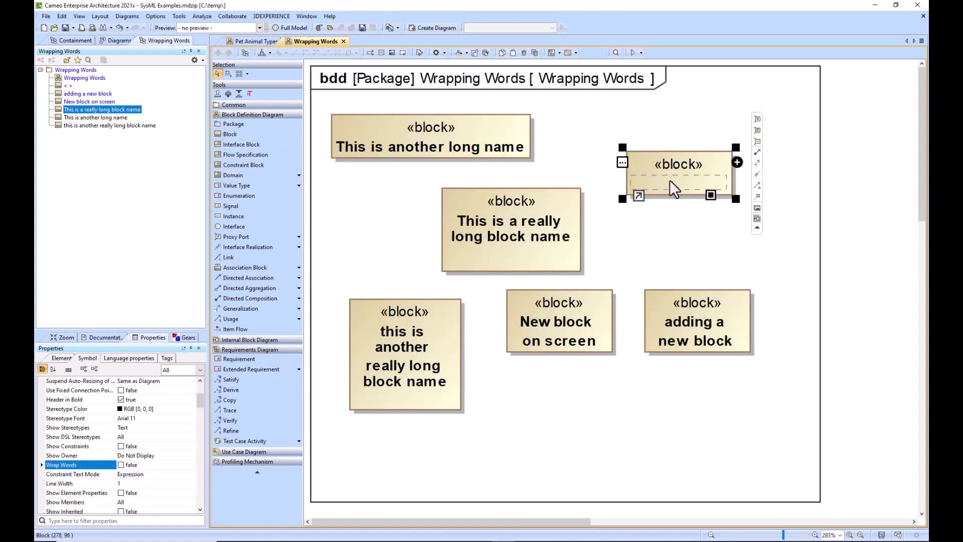
type("a new ")
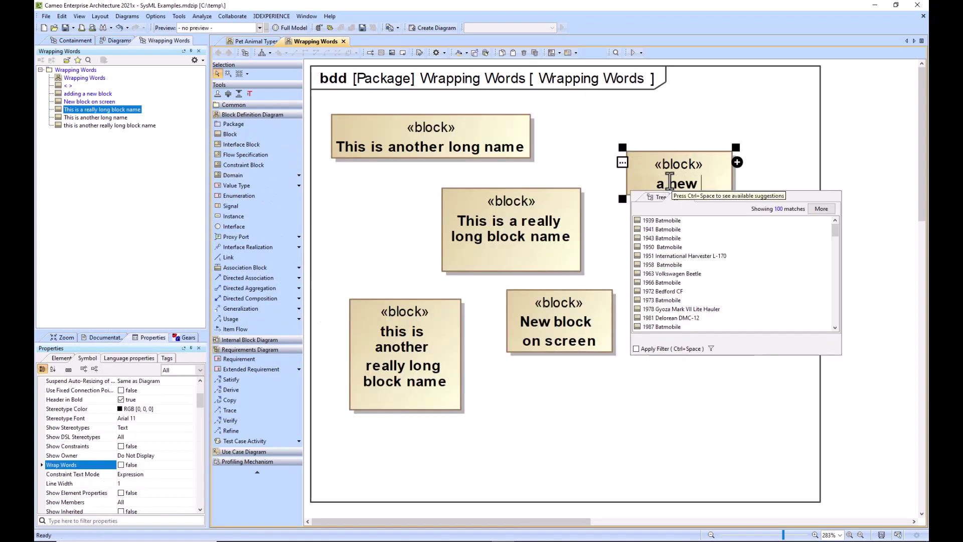
type("block with a long name")
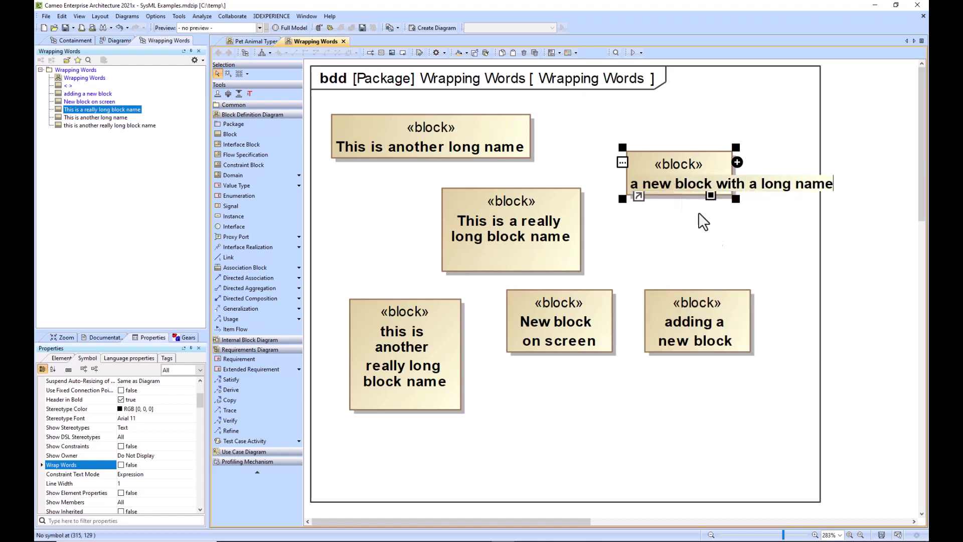
left_click(723, 239)
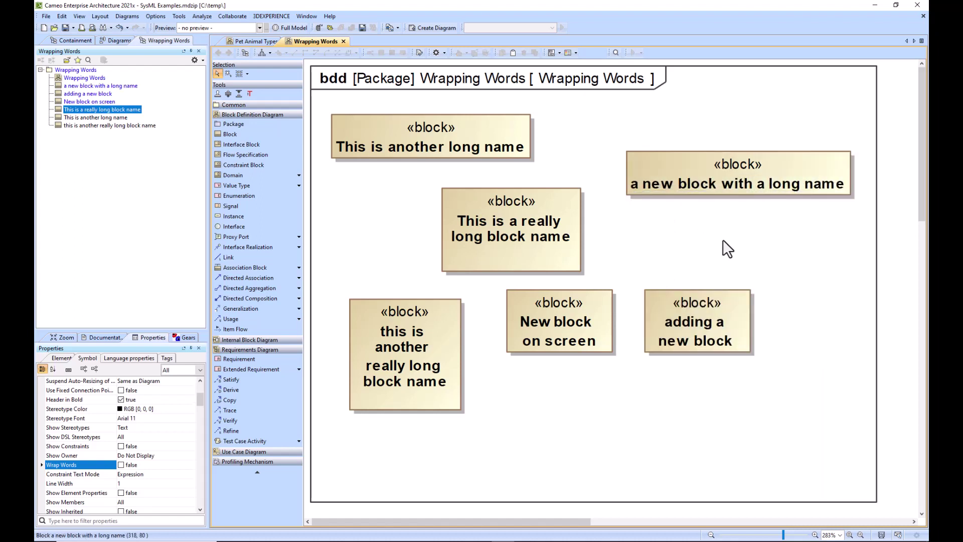
- Add a block named 'another new block with a long name' below it, then nudge 'adding a new block' up
left_click(242, 135)
left_click(632, 204)
type("an")
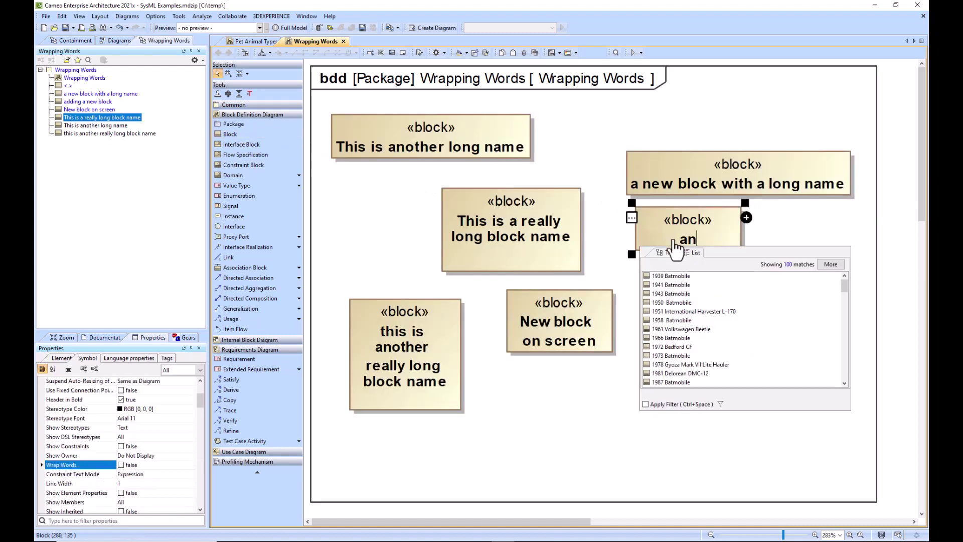
type("other new block w")
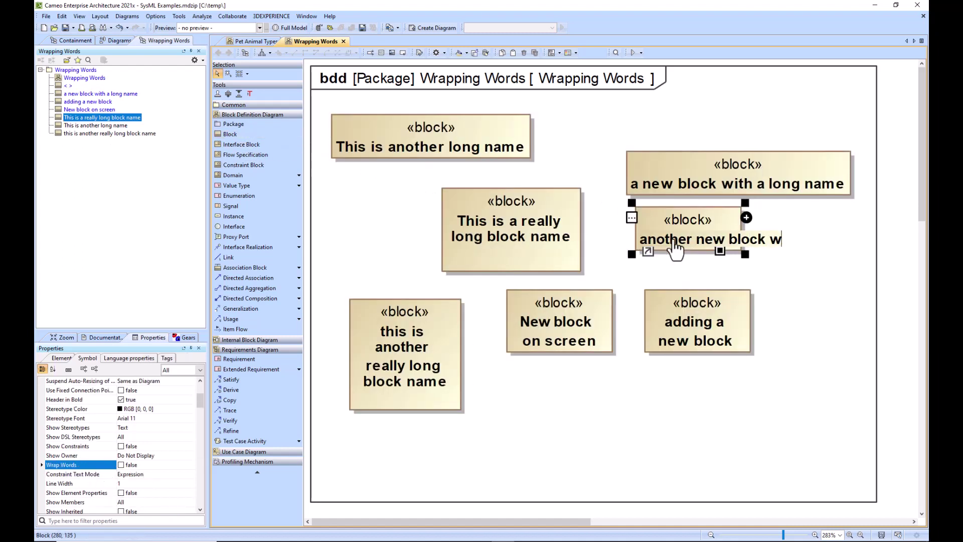
type("ith a long name")
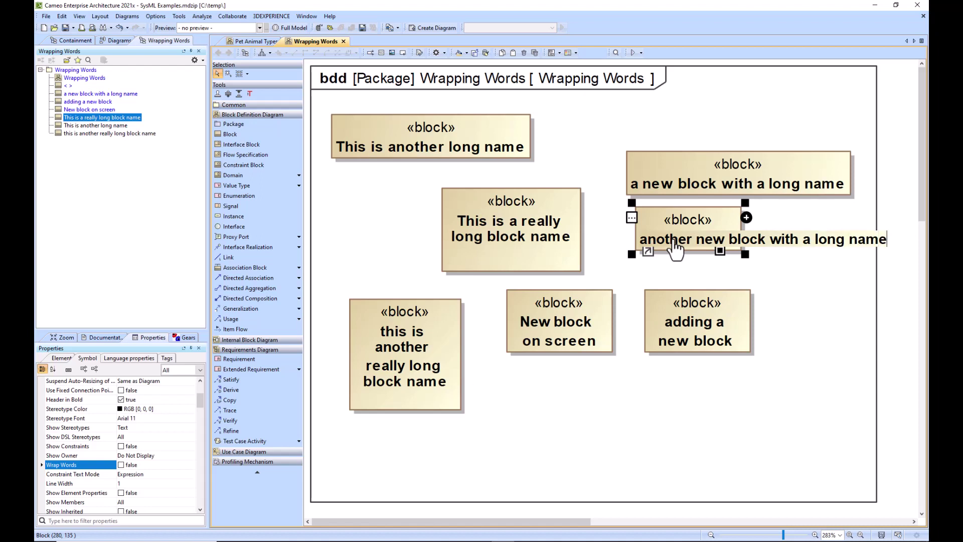
left_click(778, 290)
left_click_drag(715, 291, 705, 282)
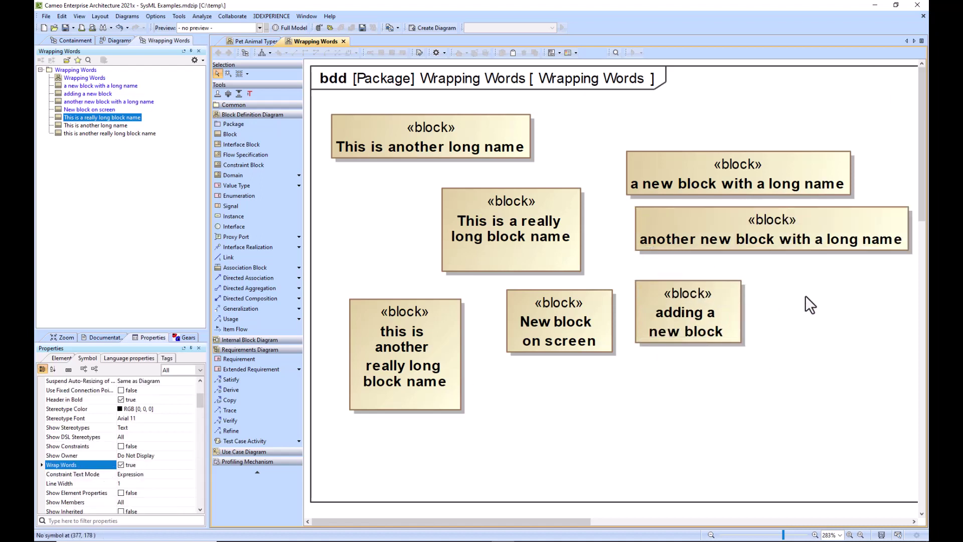
- In Project Options symbol styles filtered by 'block', set the Class style's Wrap Words back to true
left_click(129, 17)
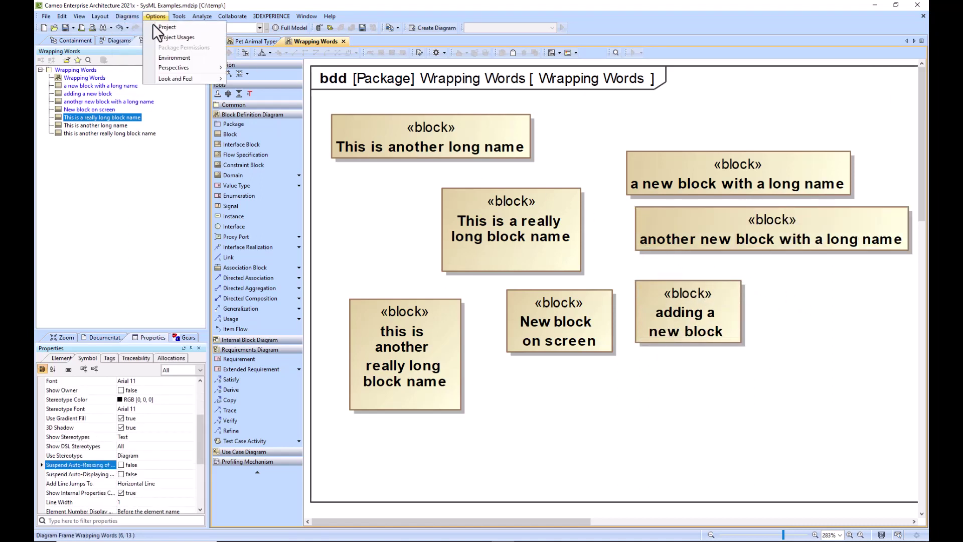
left_click(164, 26)
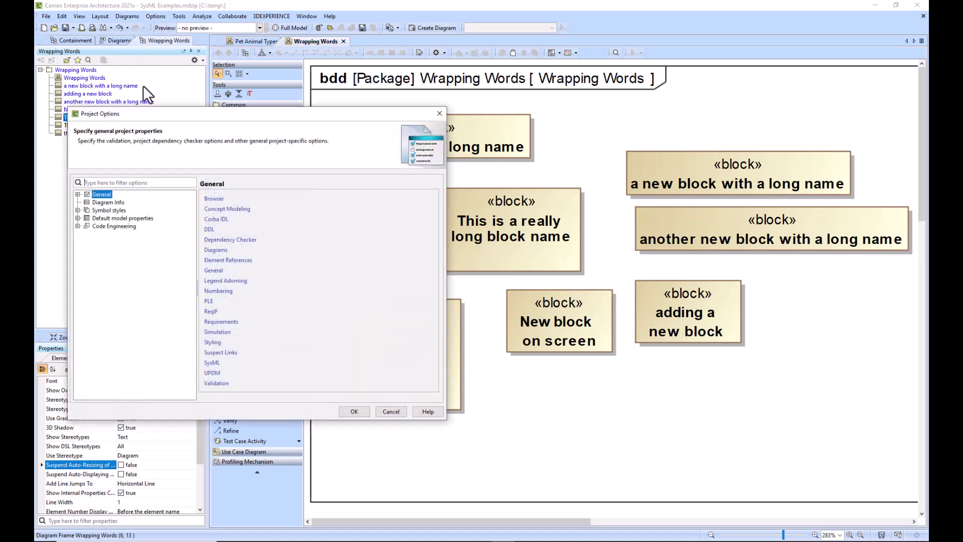
left_click(100, 209)
type("block")
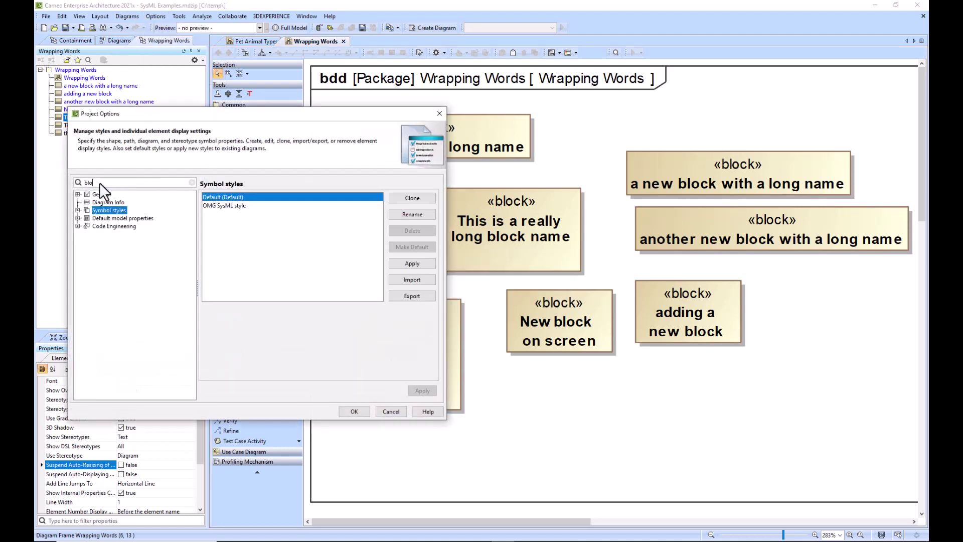
left_click(124, 218)
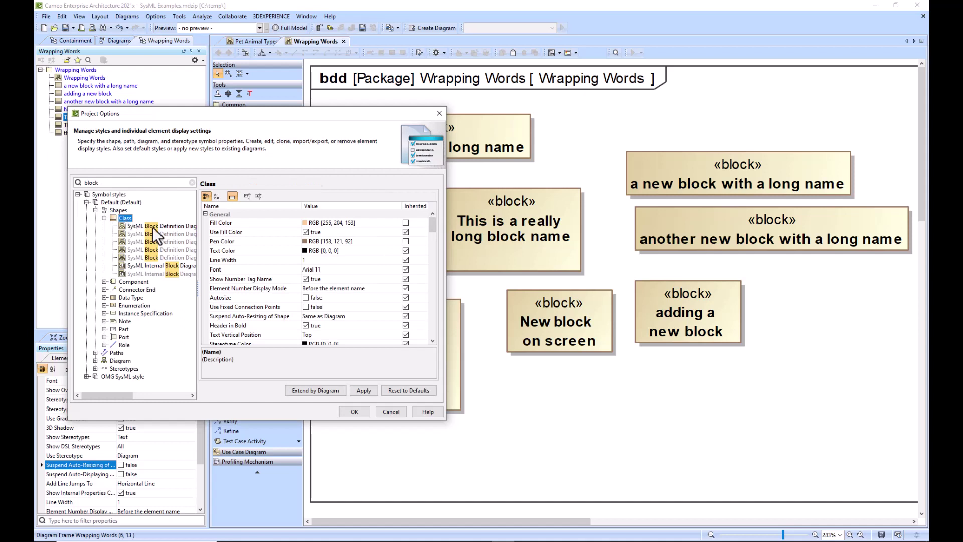
scroll(293, 272, "down", 4)
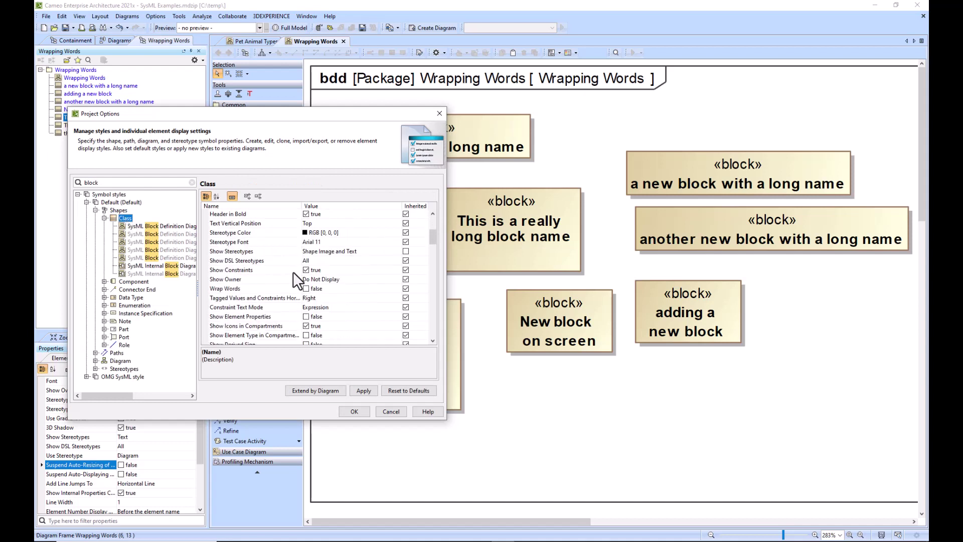
left_click(248, 288)
left_click(306, 289)
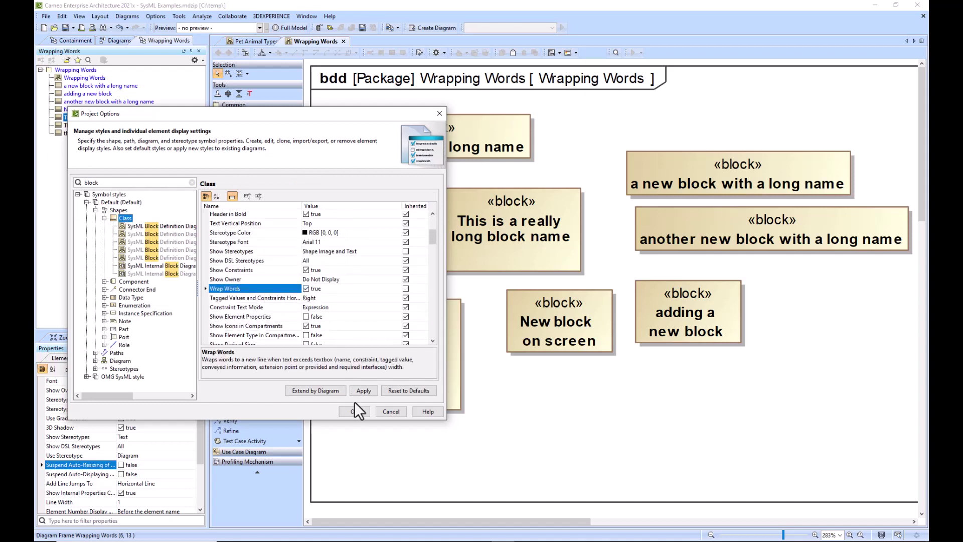
- Apply the options and add a block named 'default is set to 2+ lines' below the others
left_click(357, 409)
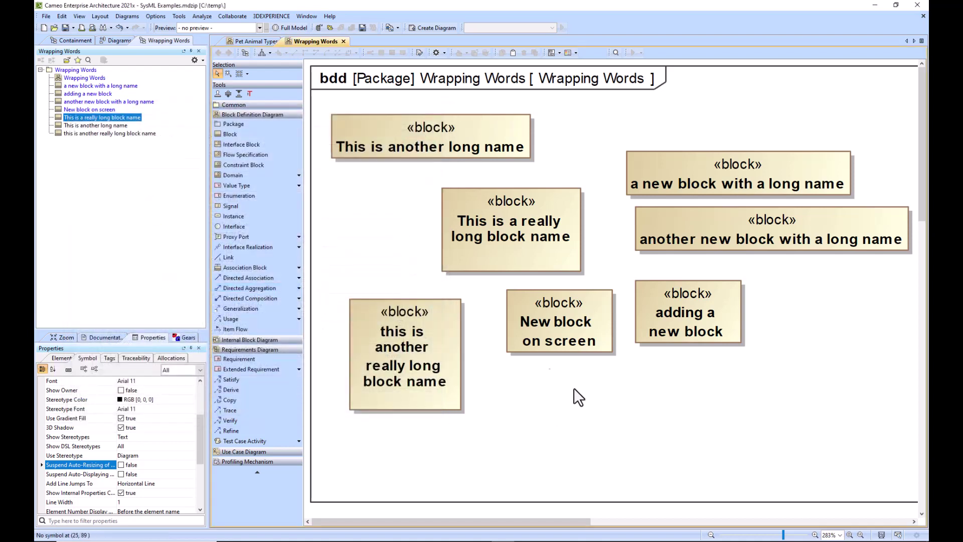
left_click(250, 134)
left_click(530, 369)
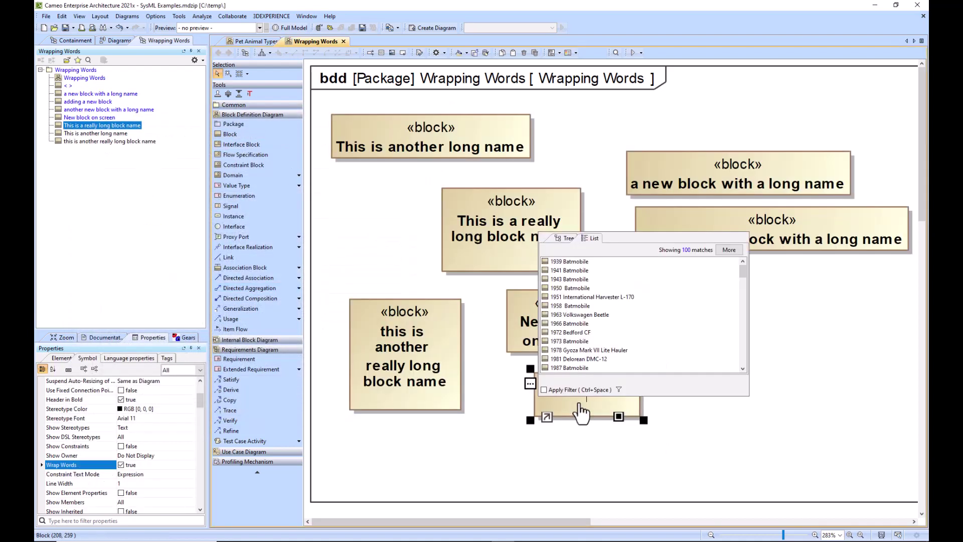
type("defaul")
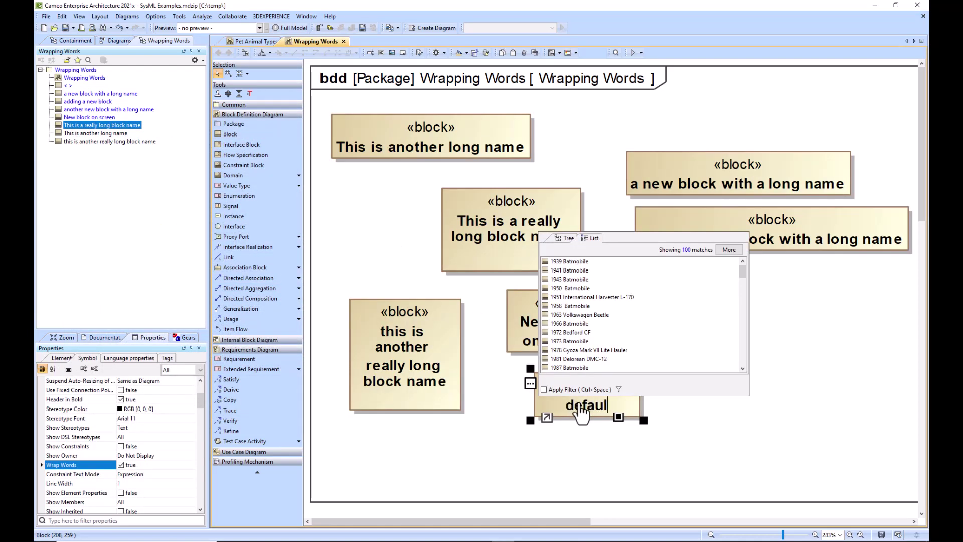
type("t is set to 2+ lines")
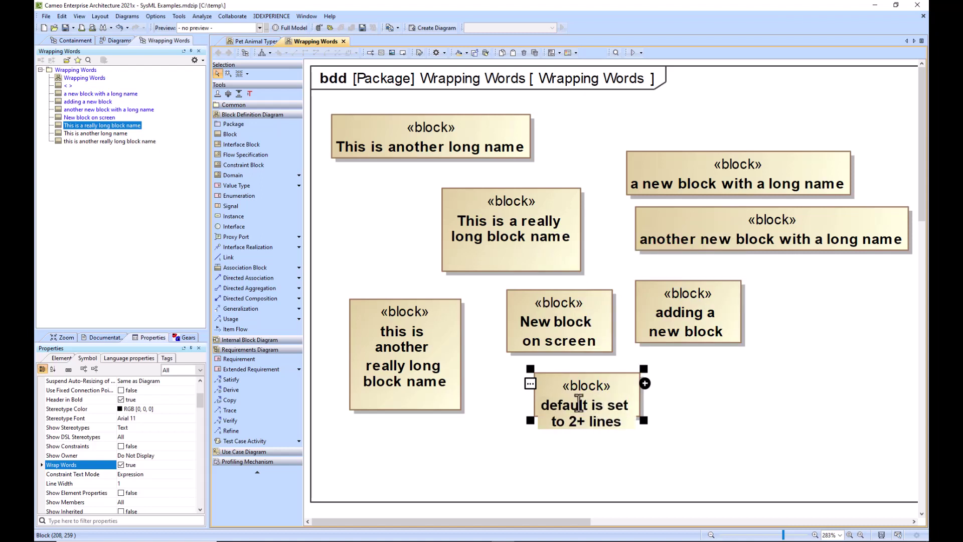
left_click(717, 408)
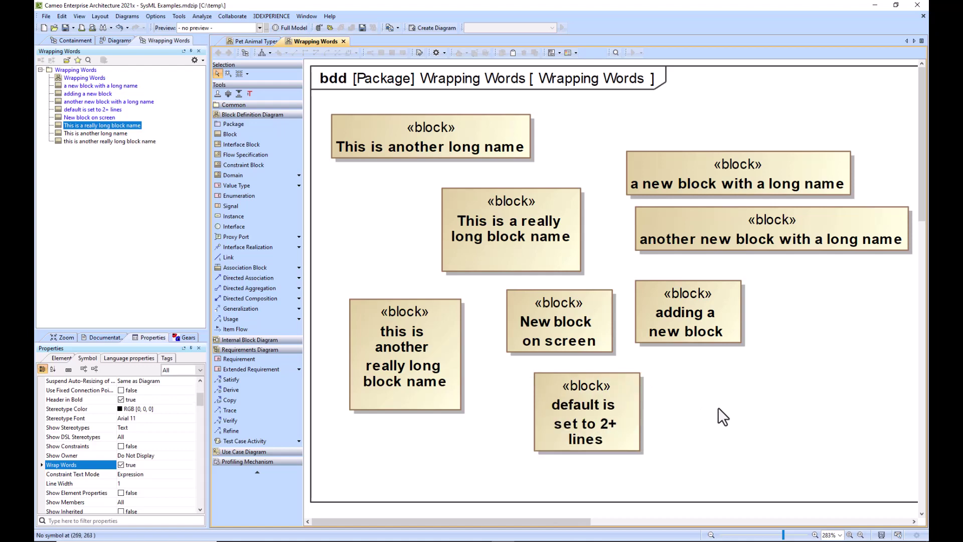
- Add a block named 'hope this example helped' to the right
left_click(230, 134)
left_click(671, 372)
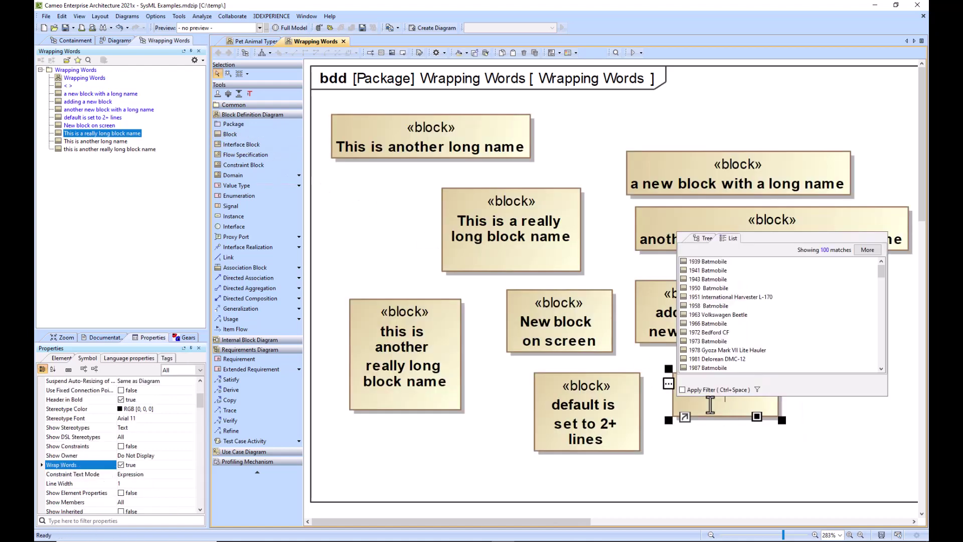
type("hope this")
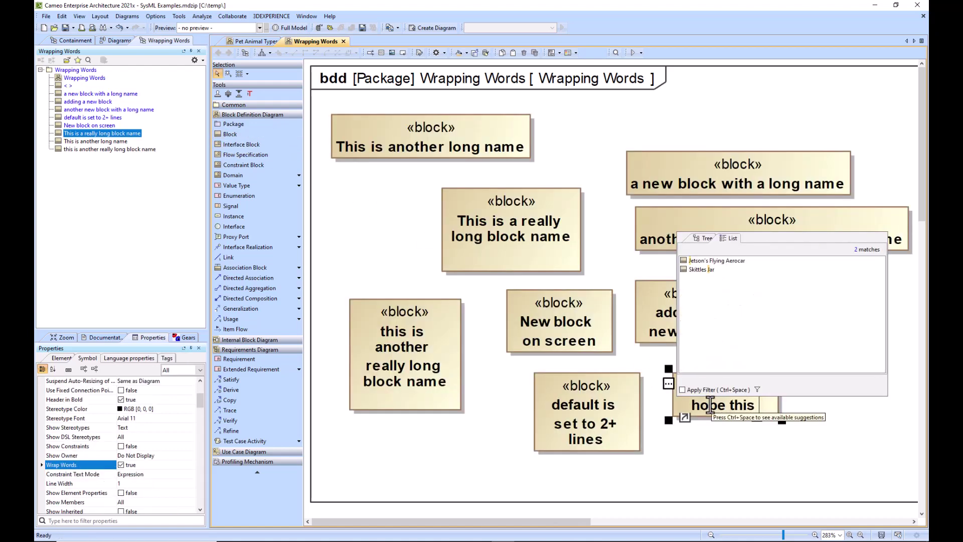
type(" example")
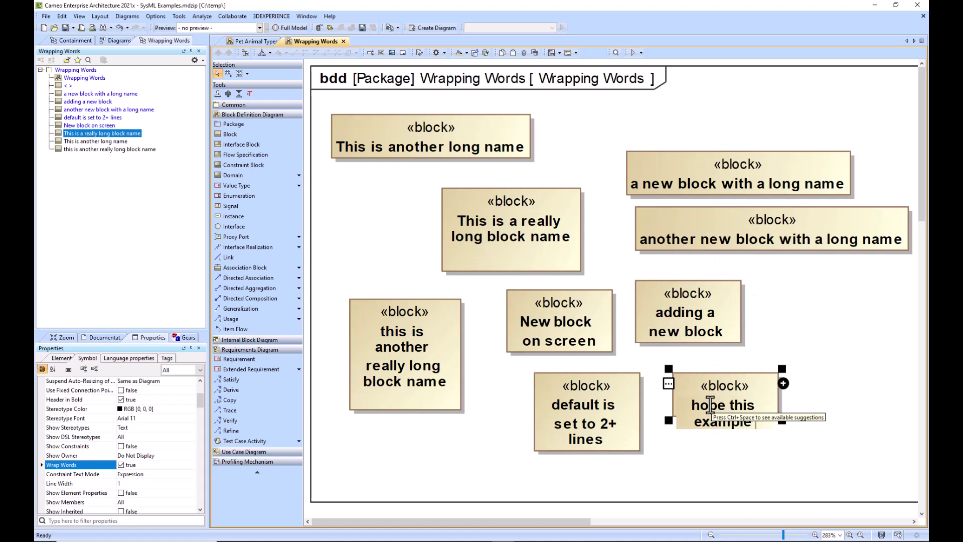
type(" helped")
left_click(819, 321)
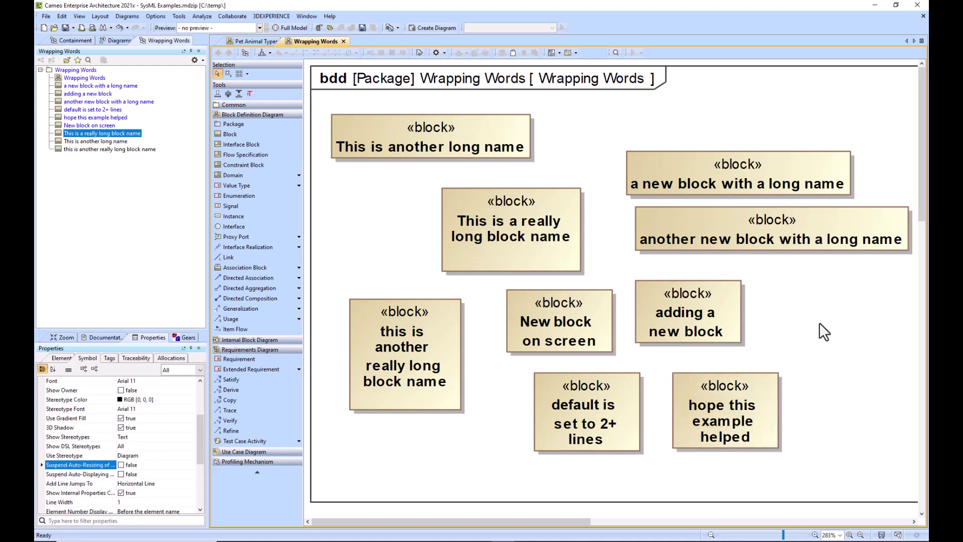